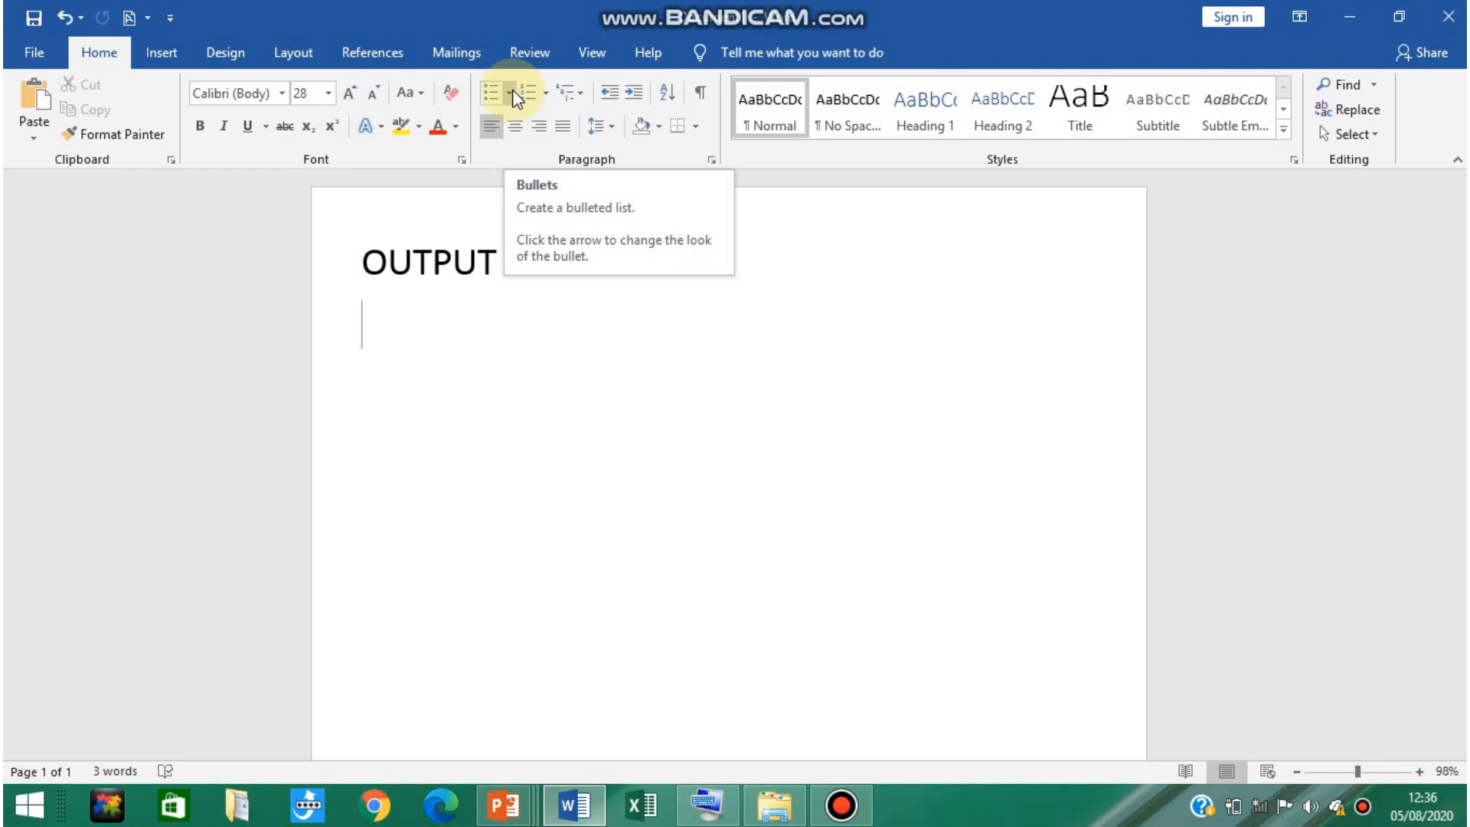
Step: Create a solid round bulleted list under the OUTPUT DEVICES heading with the items Monitor, Printer and Speakers
{"action": "left_click", "coordinate": [511, 93]}
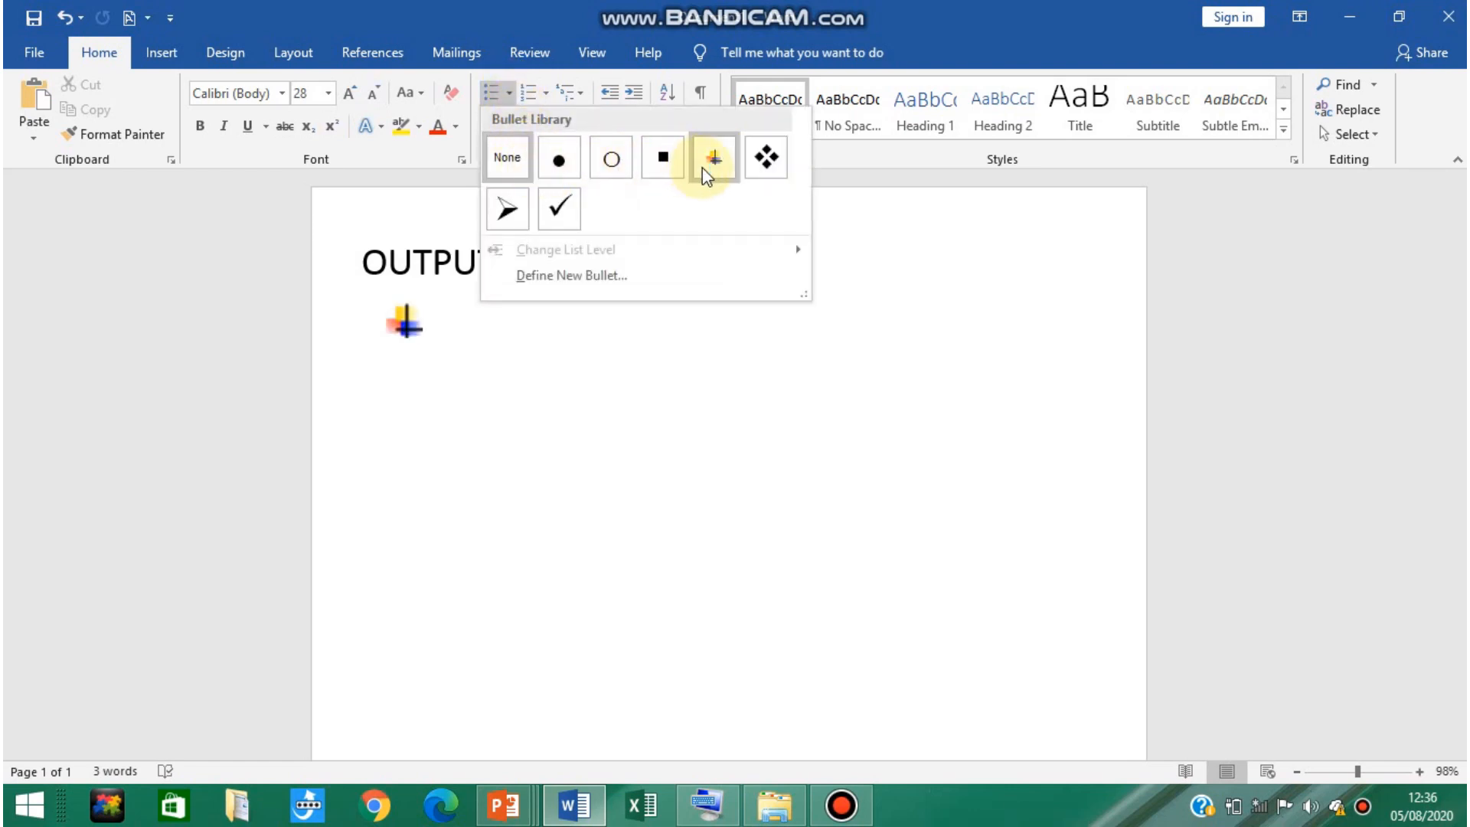
{"action": "left_click", "coordinate": [559, 160]}
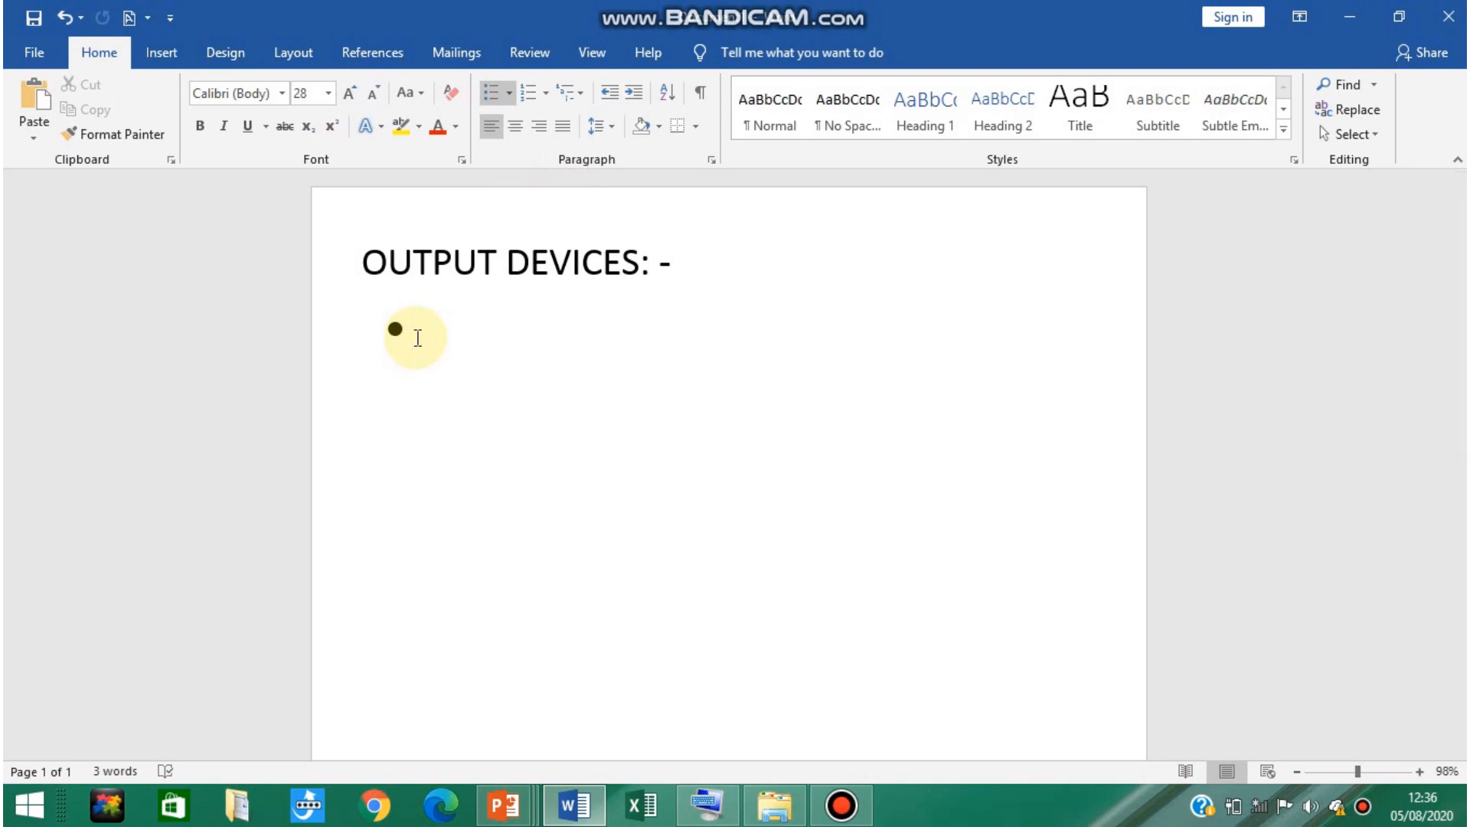
{"action": "type", "text": "Monitor"}
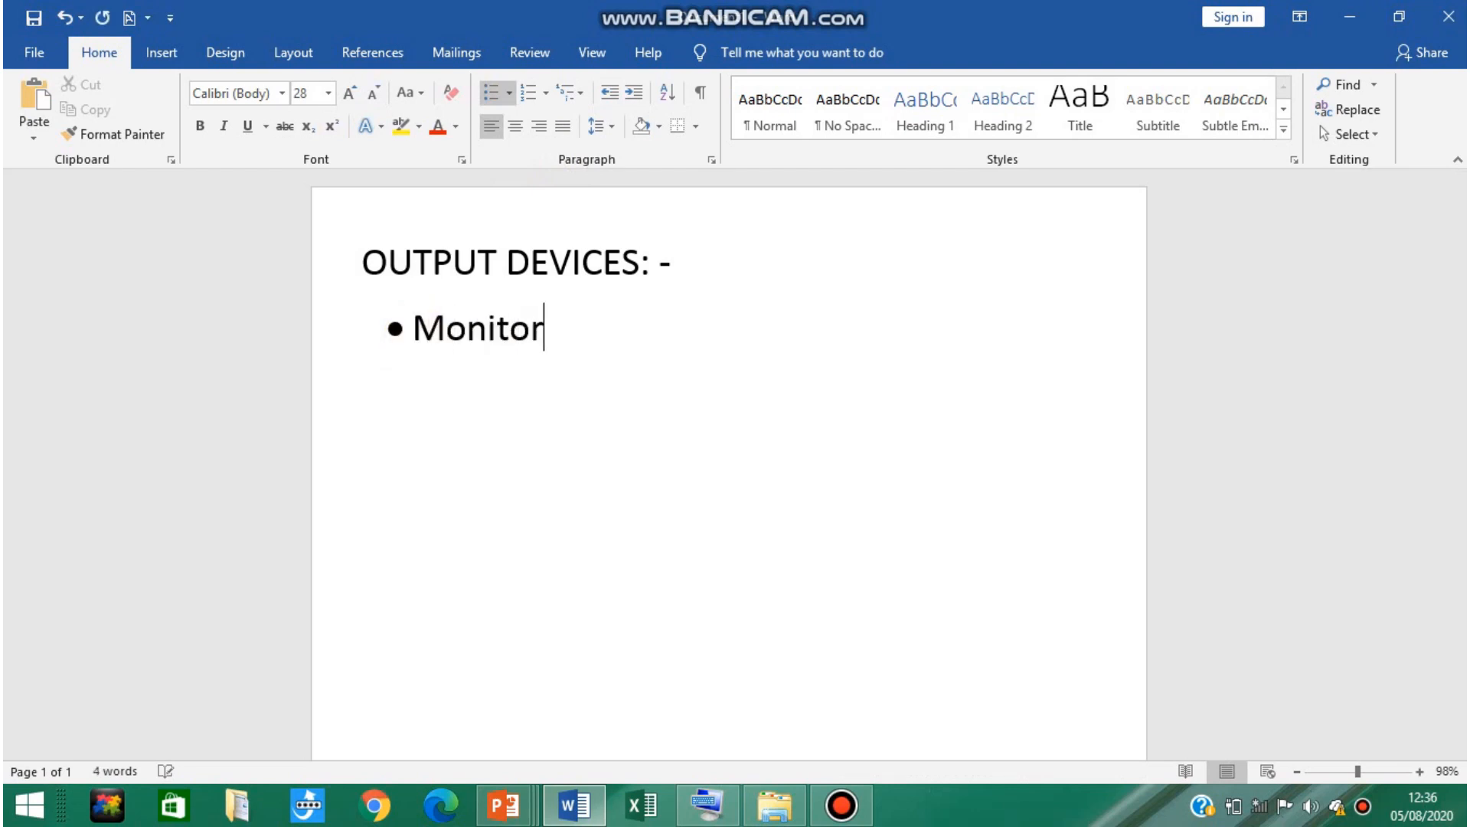
{"action": "key", "text": "Return"}
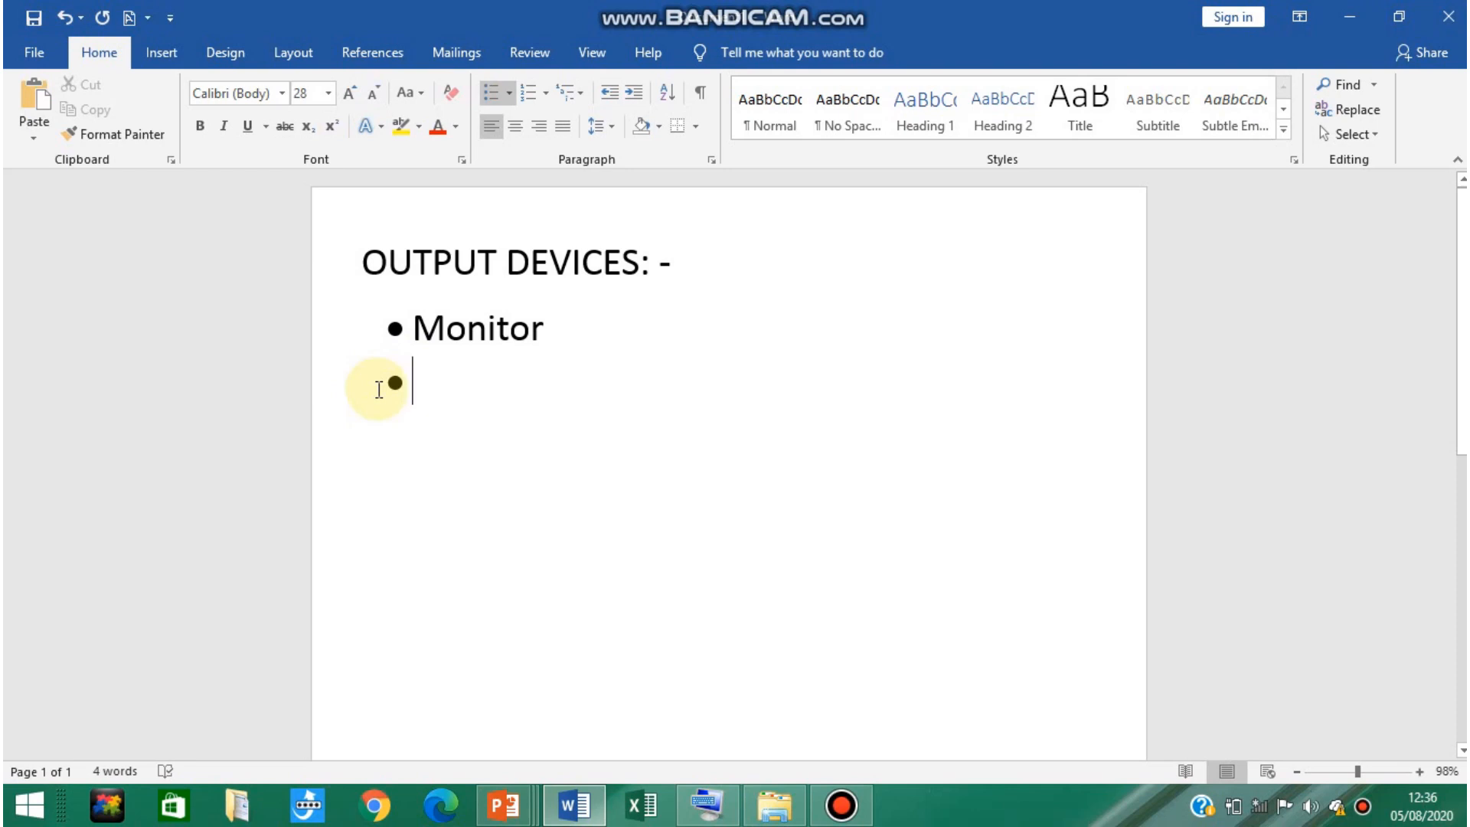
{"action": "type", "text": "Prin"}
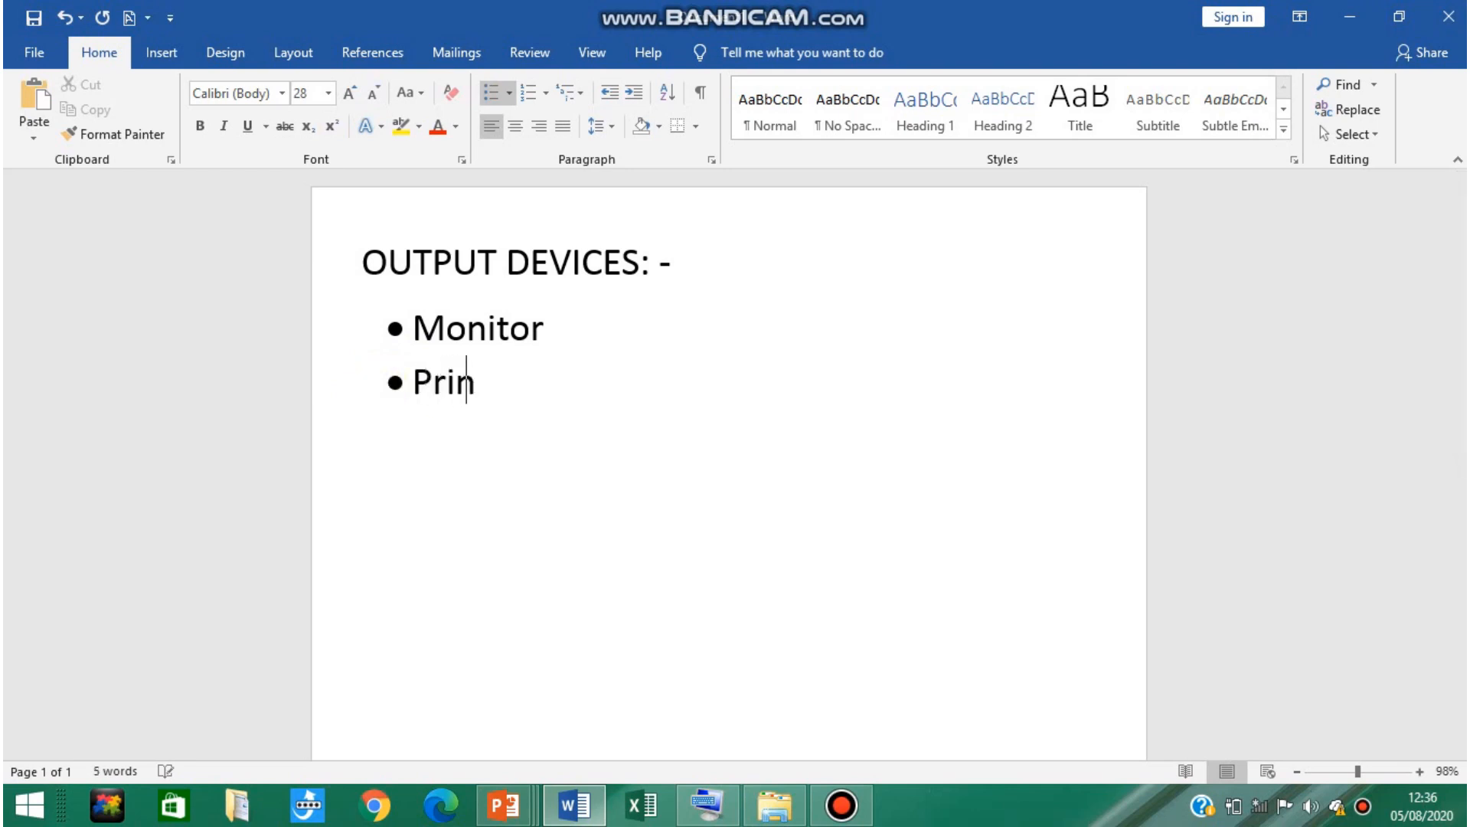
{"action": "type", "text": "ter"}
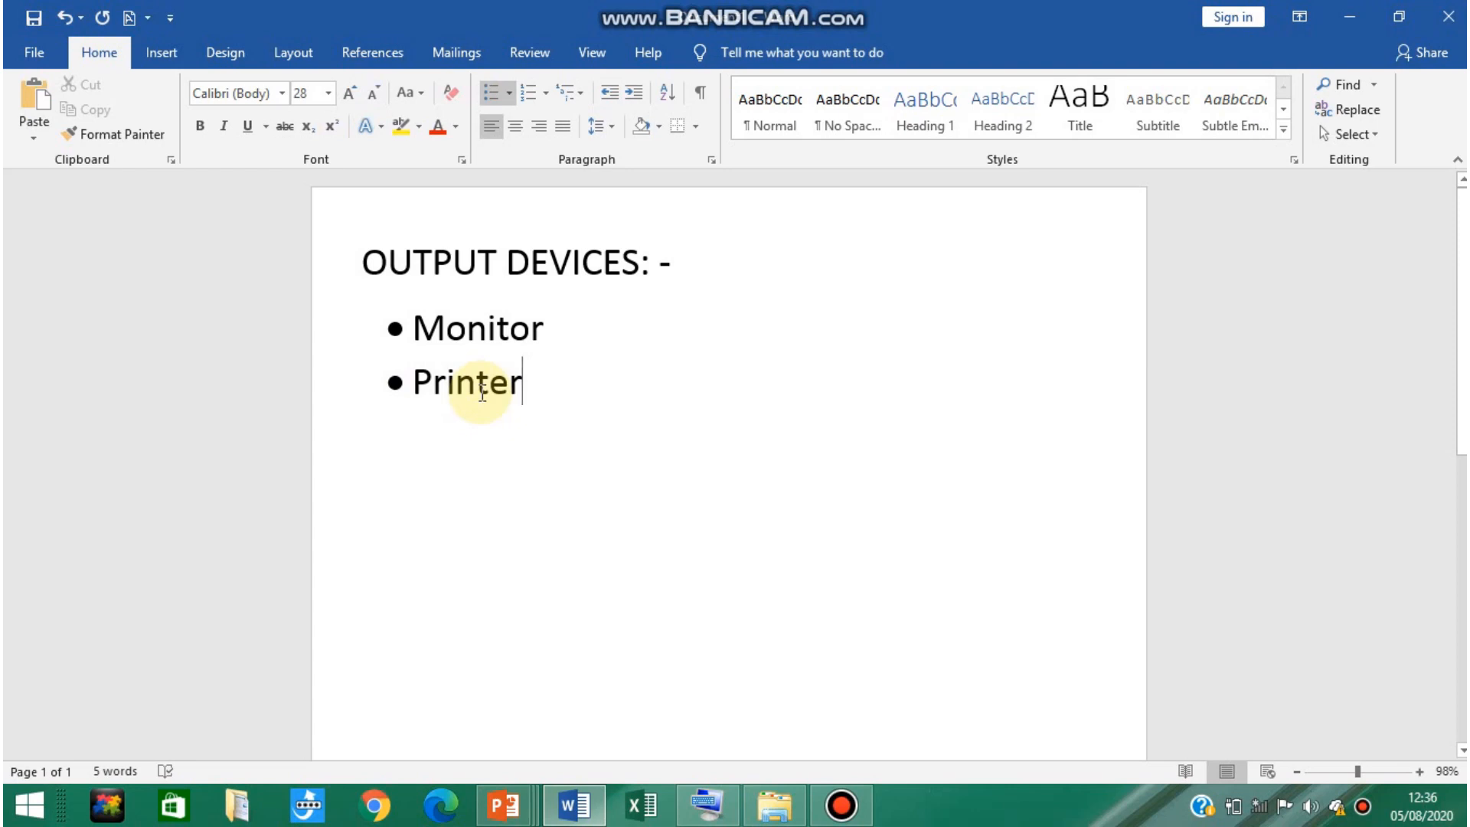
{"action": "key", "text": "Return"}
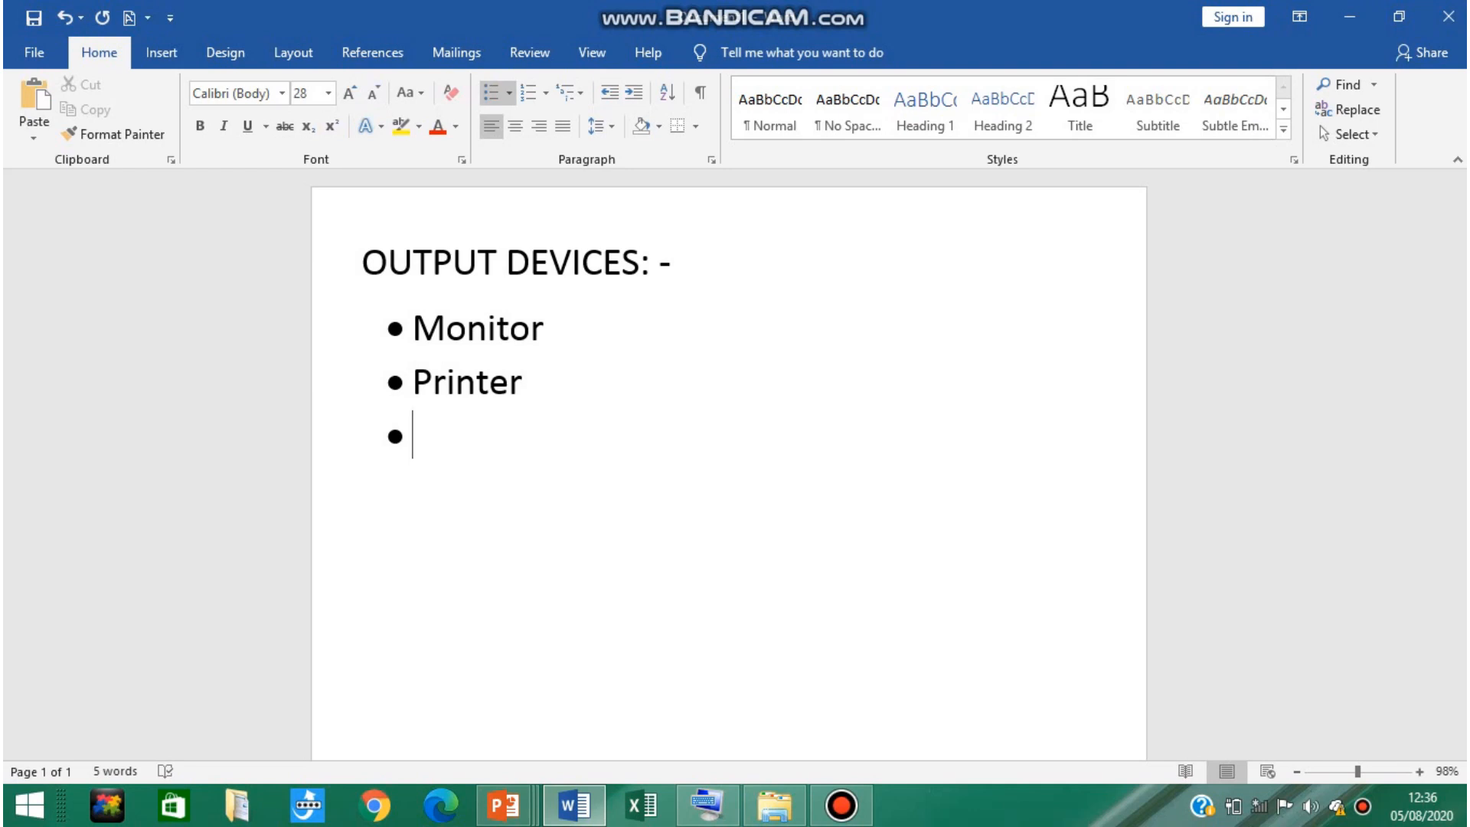
{"action": "type", "text": "S"}
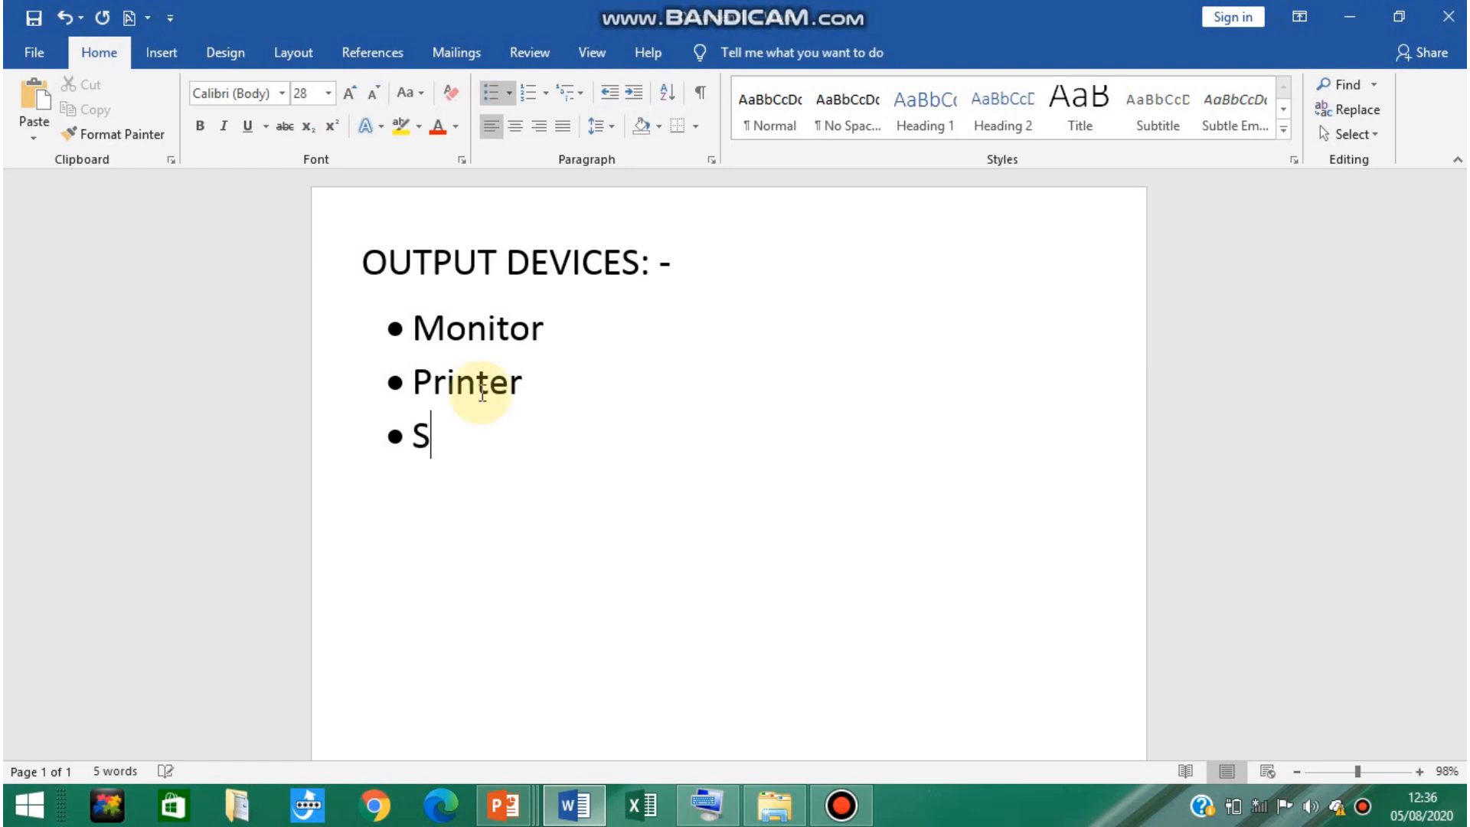
{"action": "type", "text": "peak"}
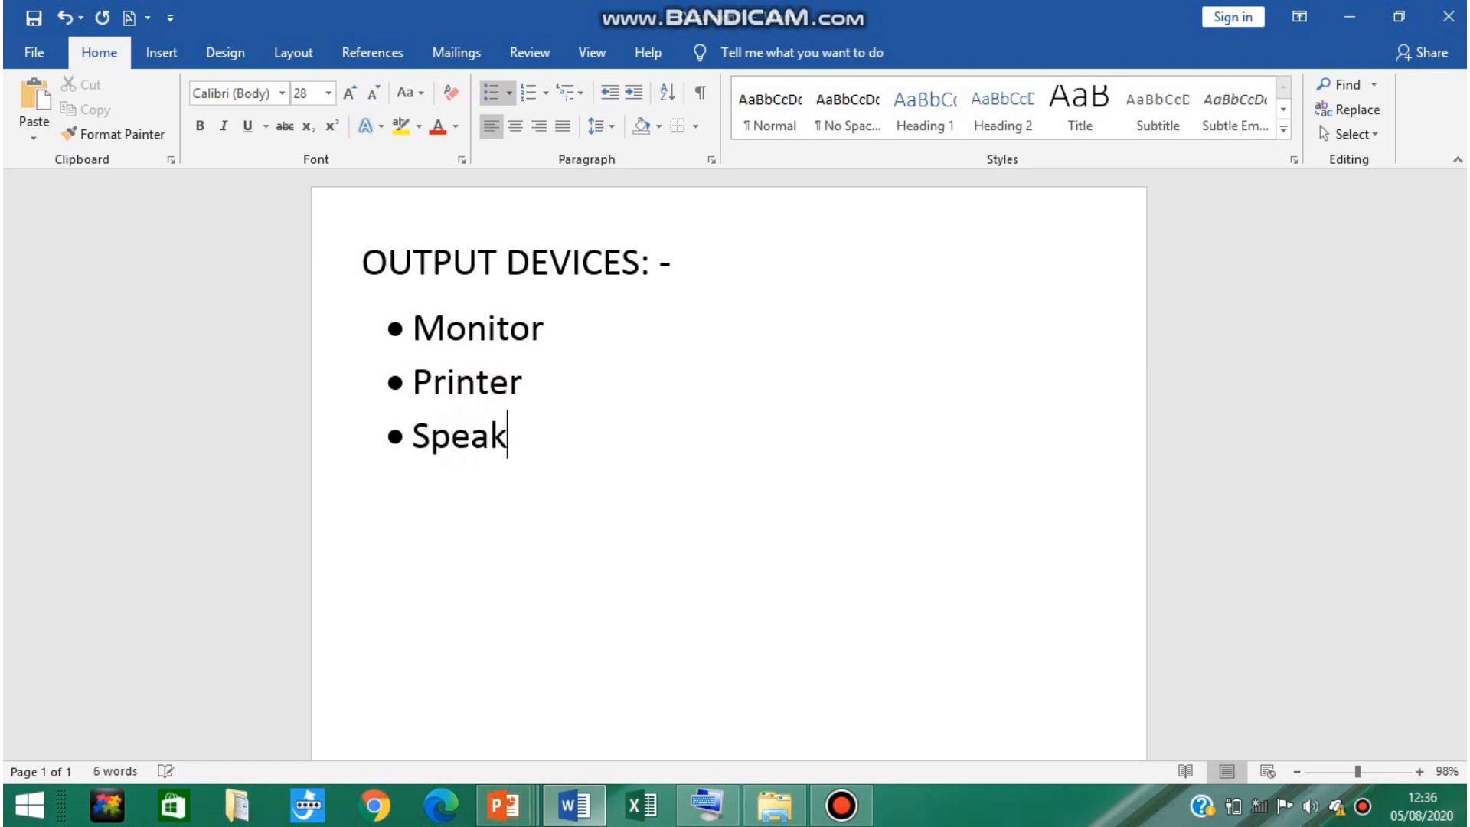
{"action": "type", "text": "ers"}
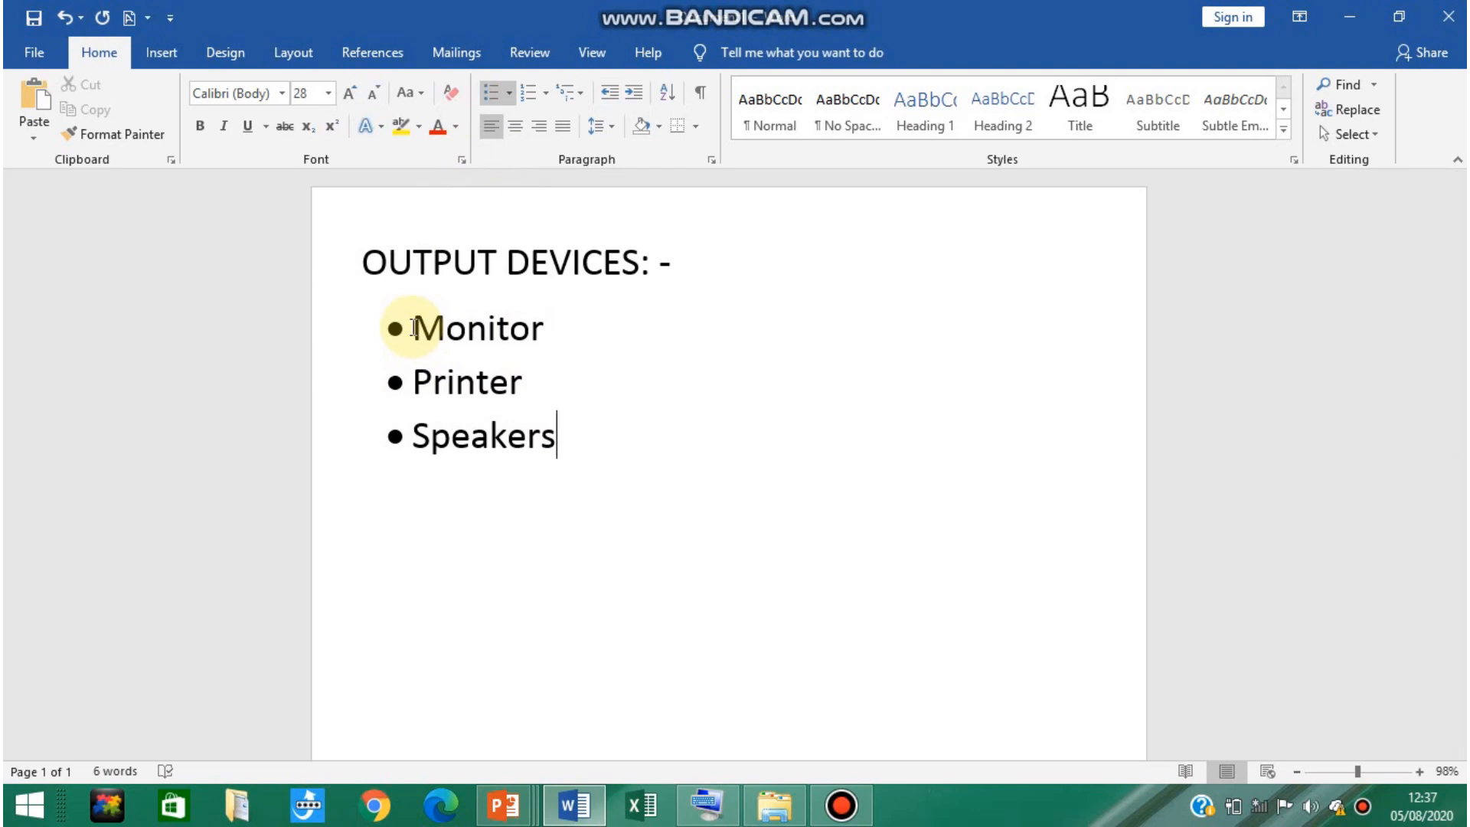
Step: End the bulleted list after Speakers and add the unbulleted heading INPUT on its own line
{"action": "key", "text": "Return"}
{"action": "key", "text": "BackSpace"}
{"action": "key", "text": "BackSpace"}
{"action": "key", "text": "BackSpace"}
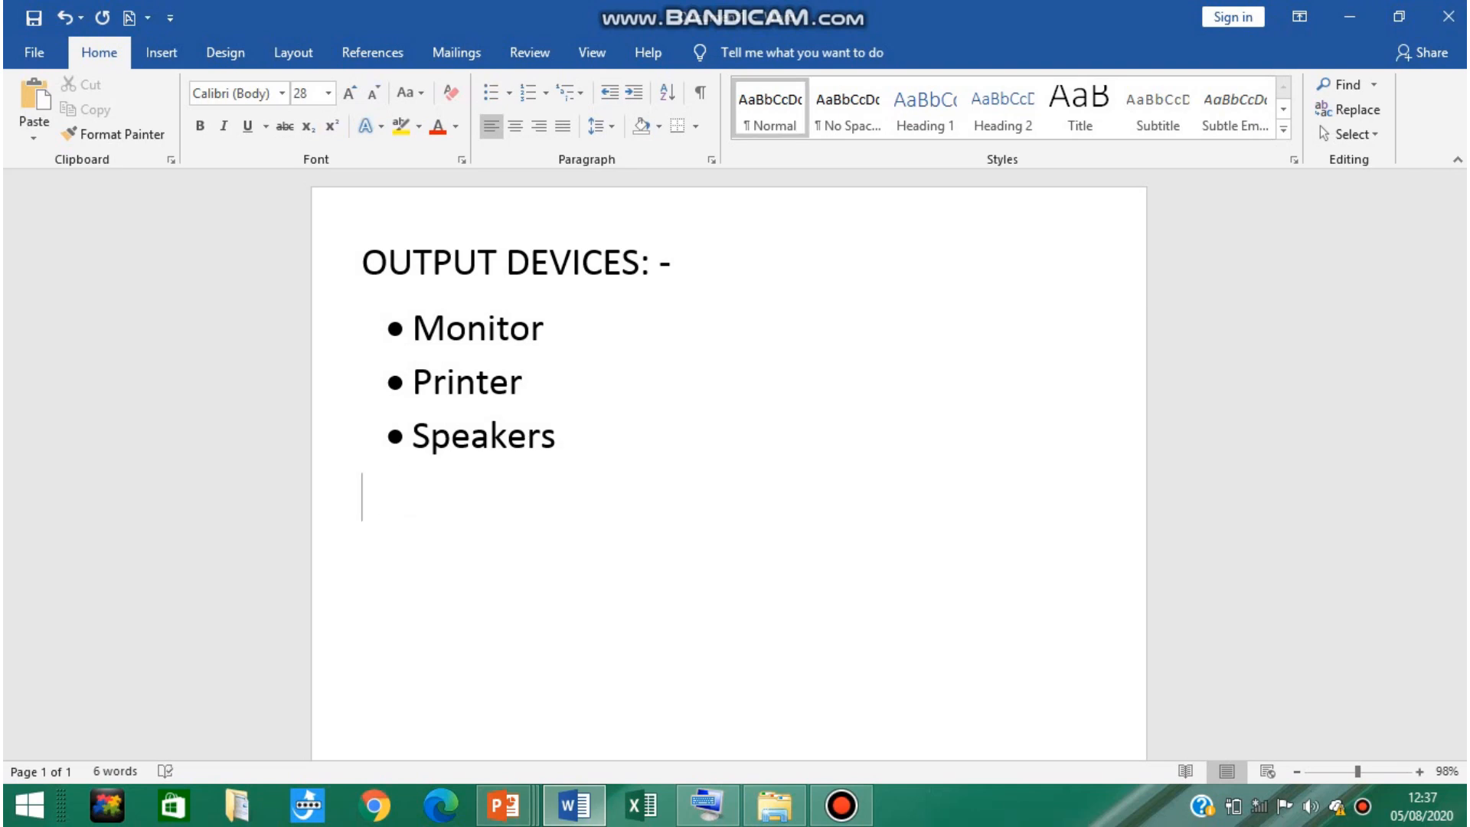
{"action": "type", "text": "INPUT"}
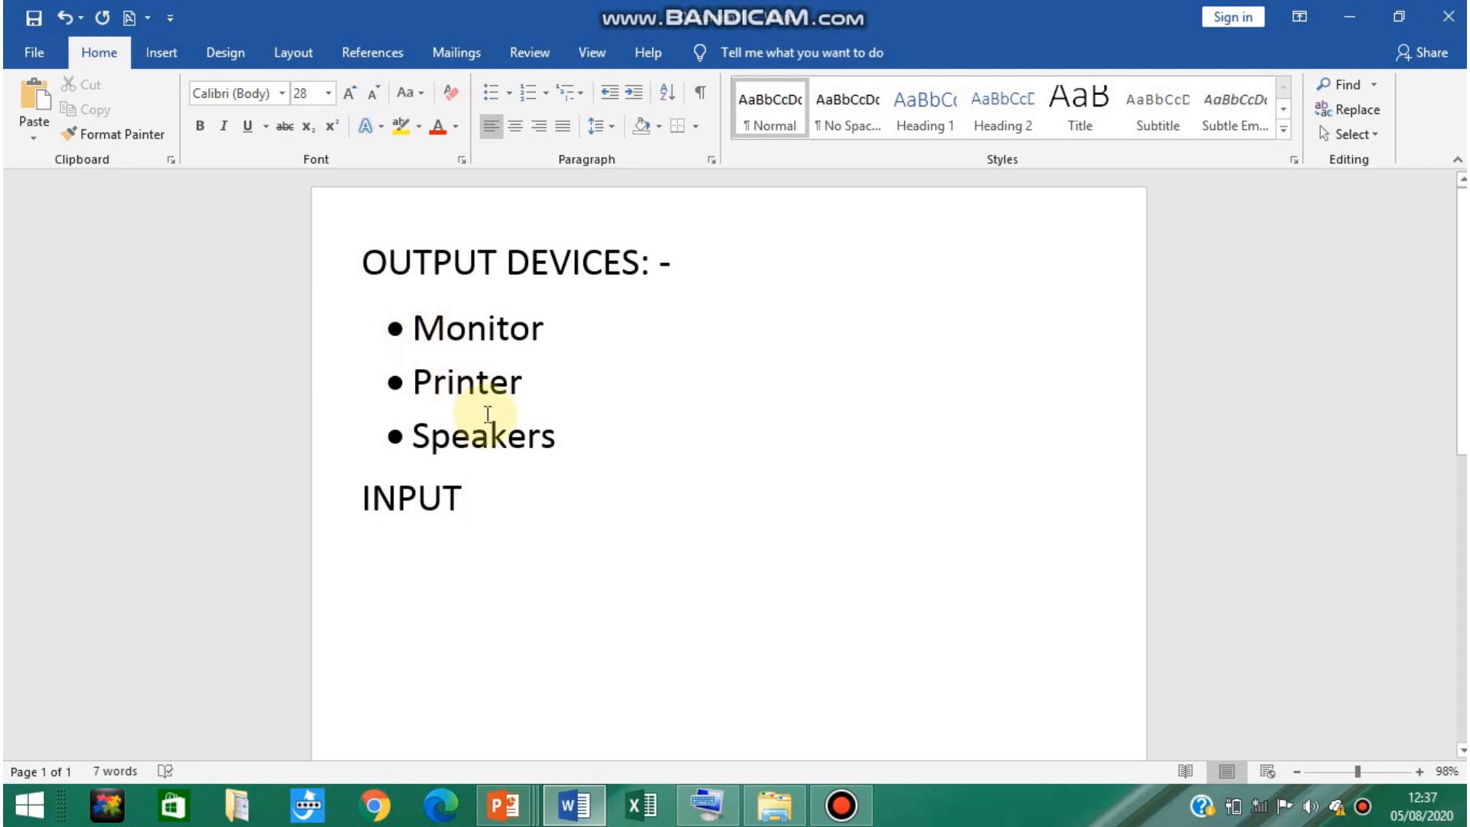
{"action": "key", "text": "Return"}
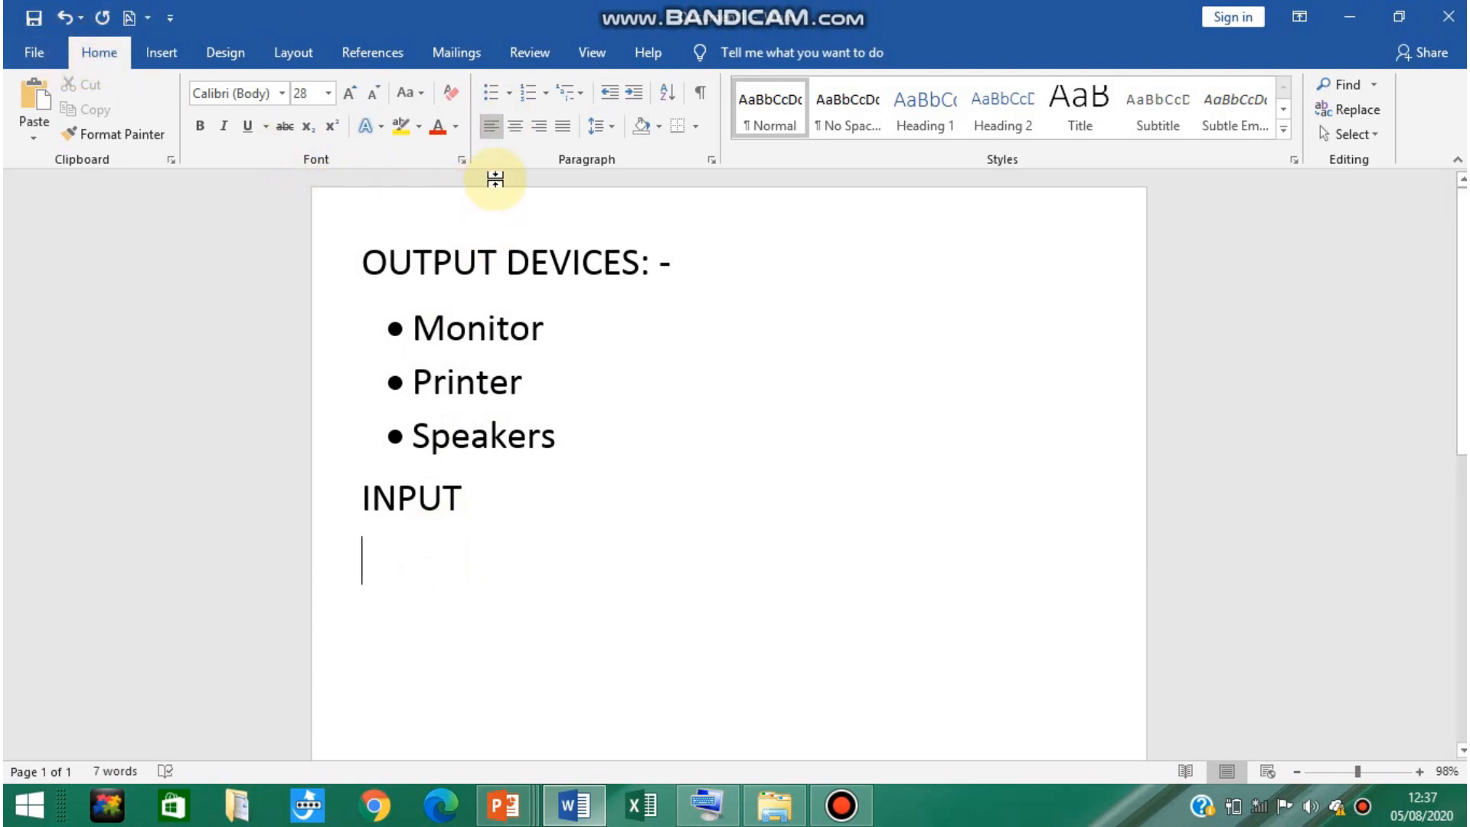
Step: Create a numbered list in the 1. 2. 3. format under INPUT with the items Keyboard, Mouse and Joystick
{"action": "left_click", "coordinate": [545, 92]}
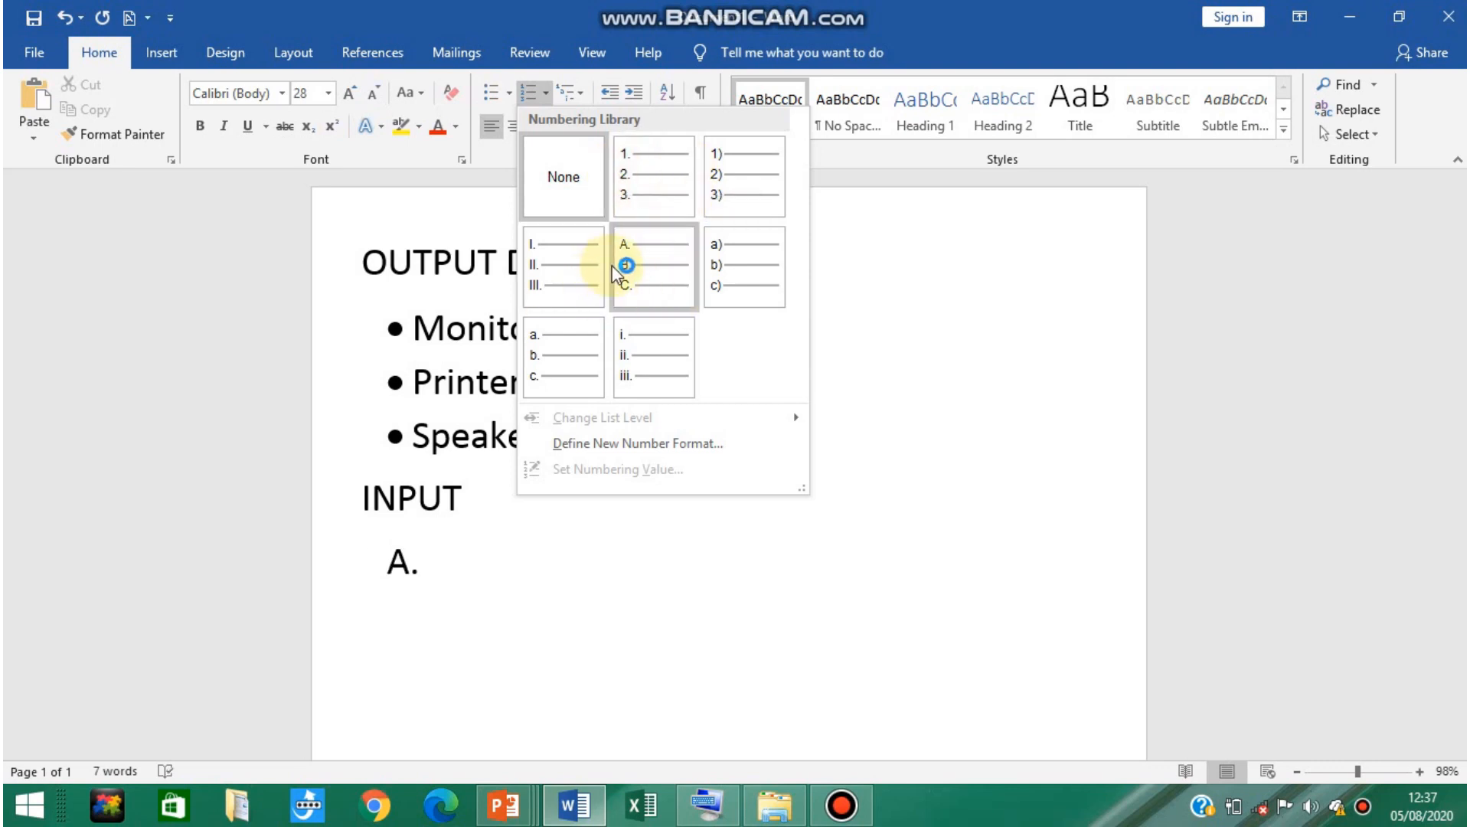
{"action": "left_click", "coordinate": [640, 194]}
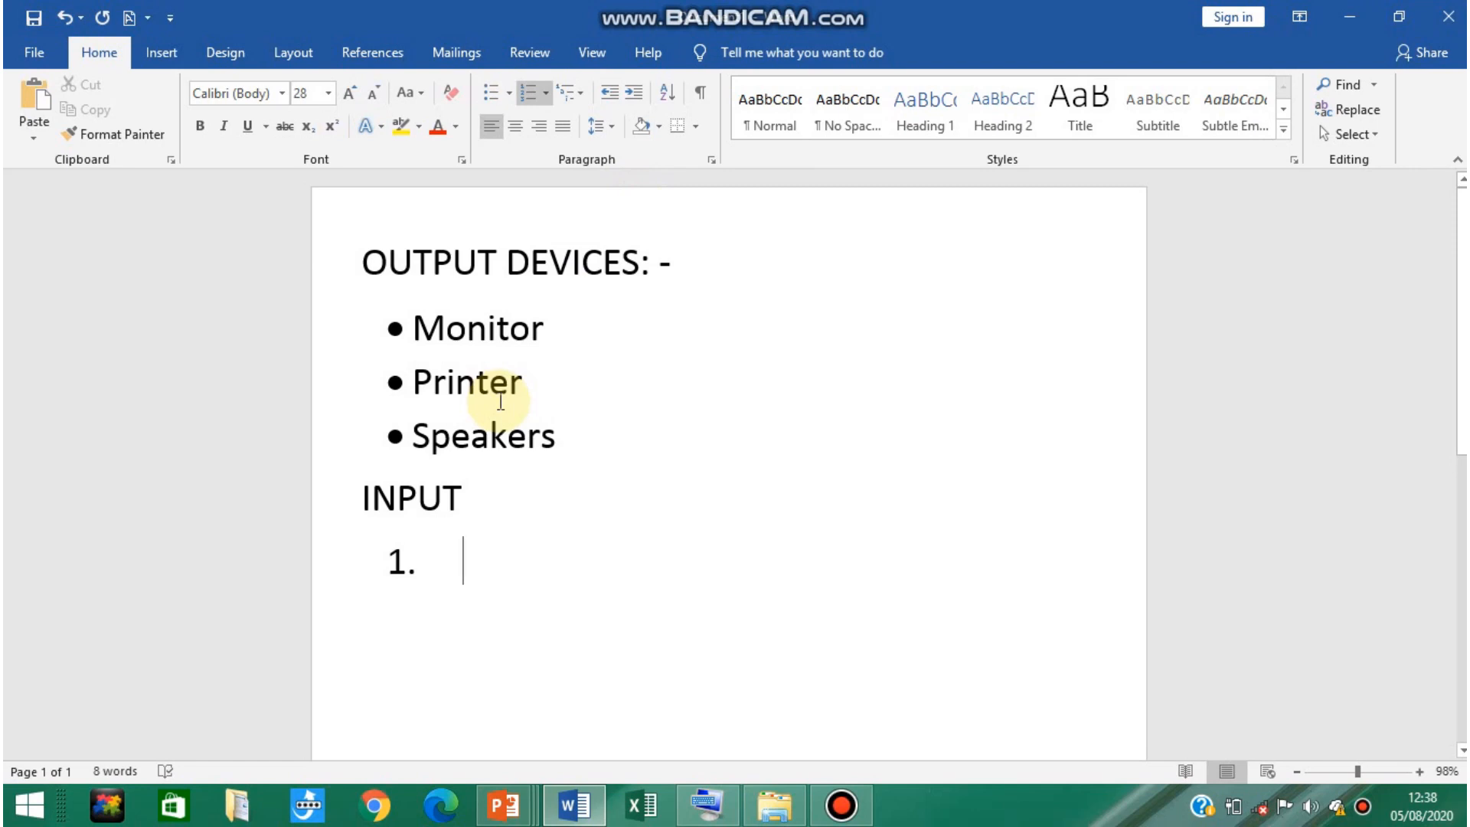
{"action": "type", "text": "Ke"}
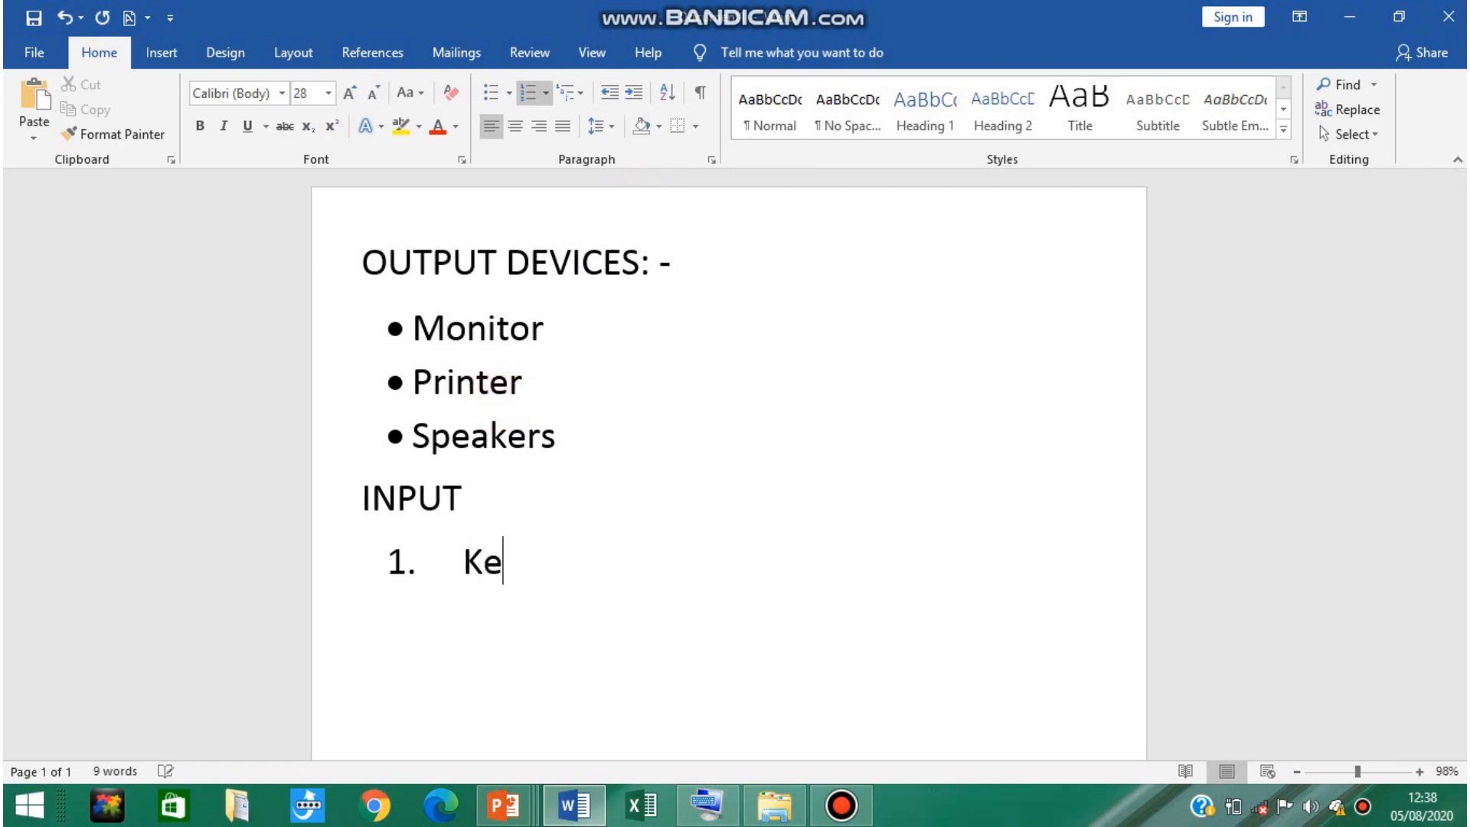
{"action": "type", "text": "yboard"}
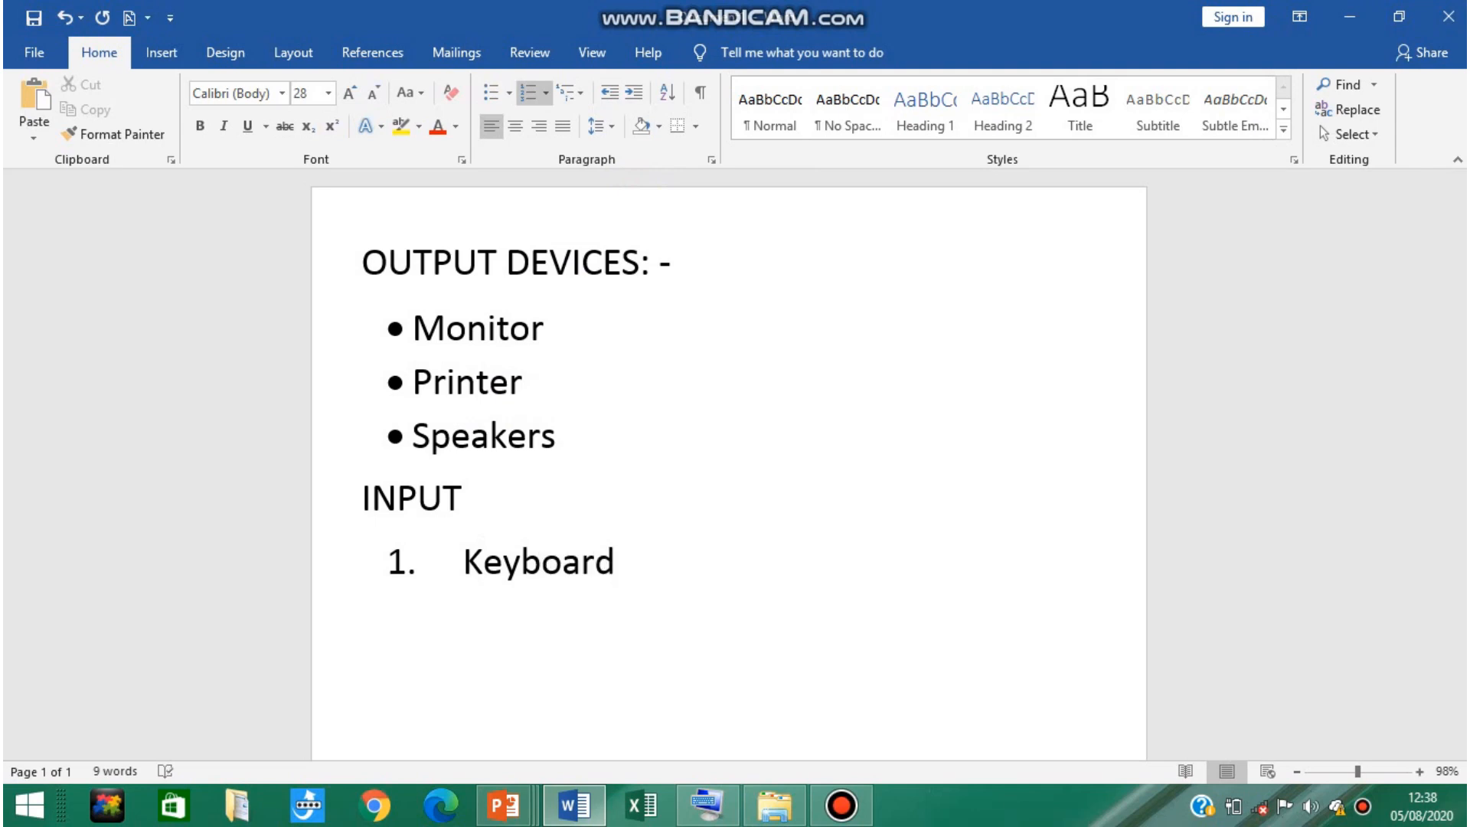
{"action": "key", "text": "Return"}
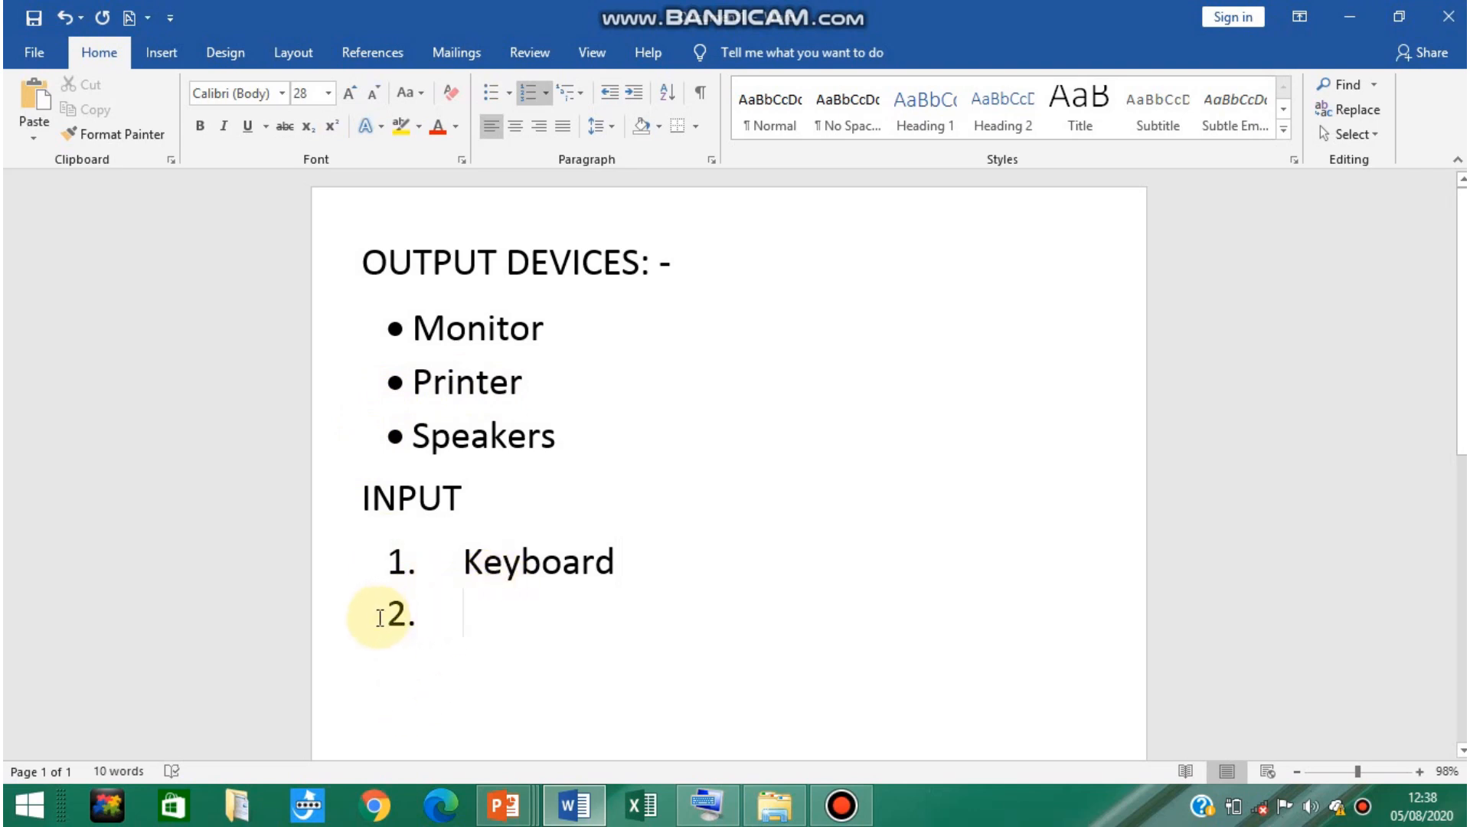
{"action": "type", "text": "Mouse"}
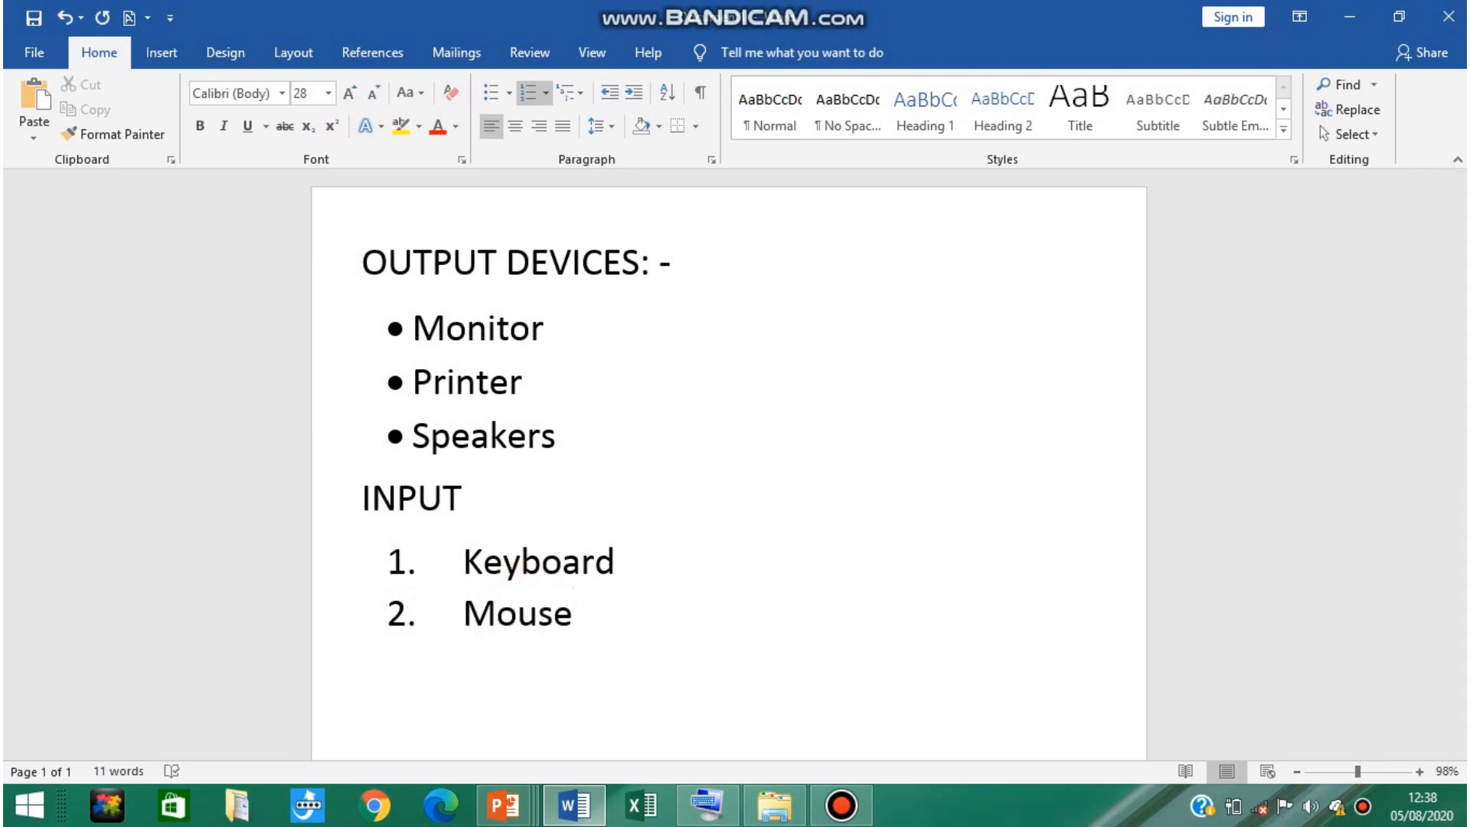
{"action": "key", "text": "Return"}
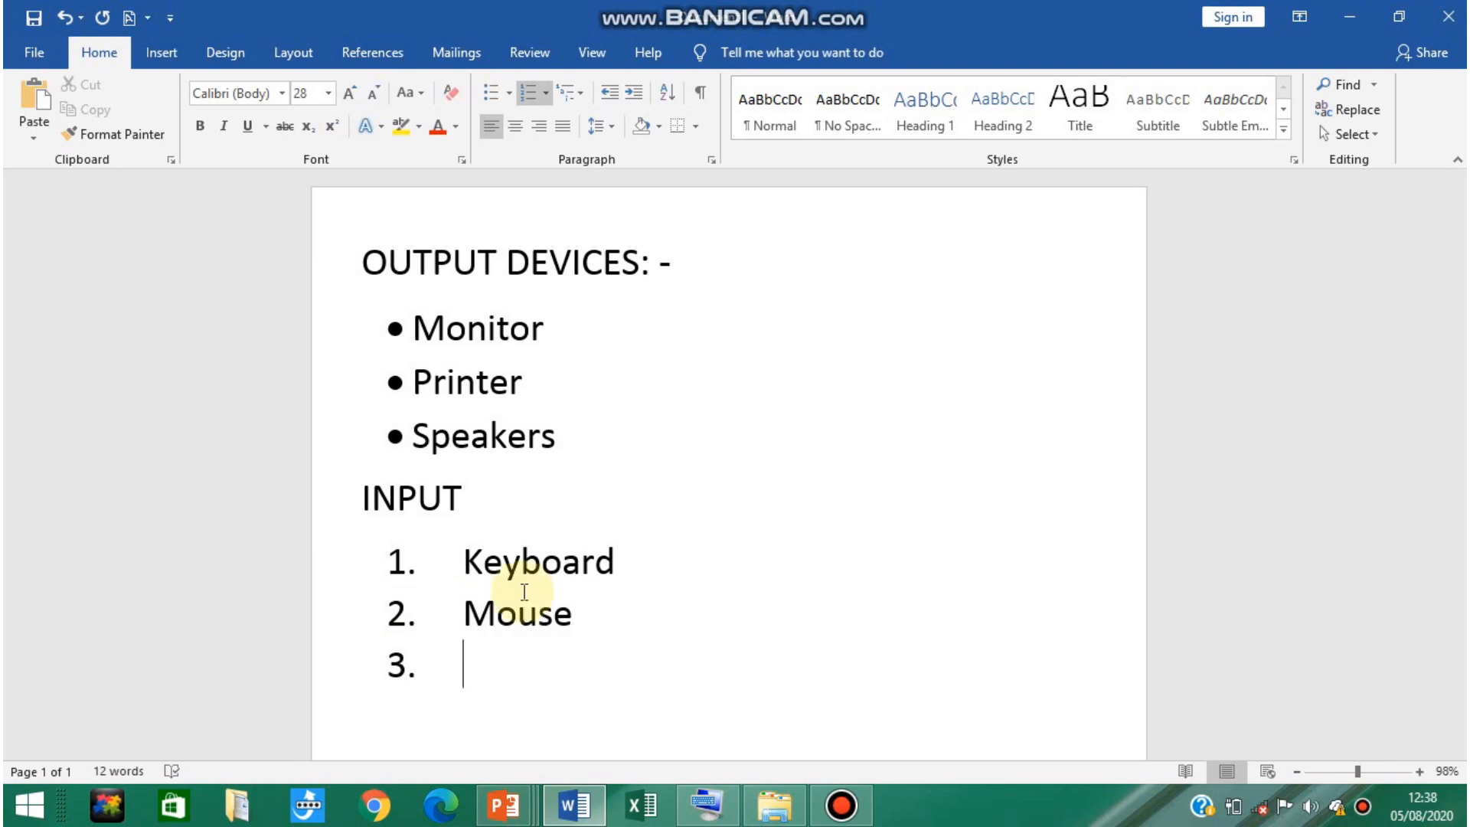
{"action": "type", "text": "Joystick"}
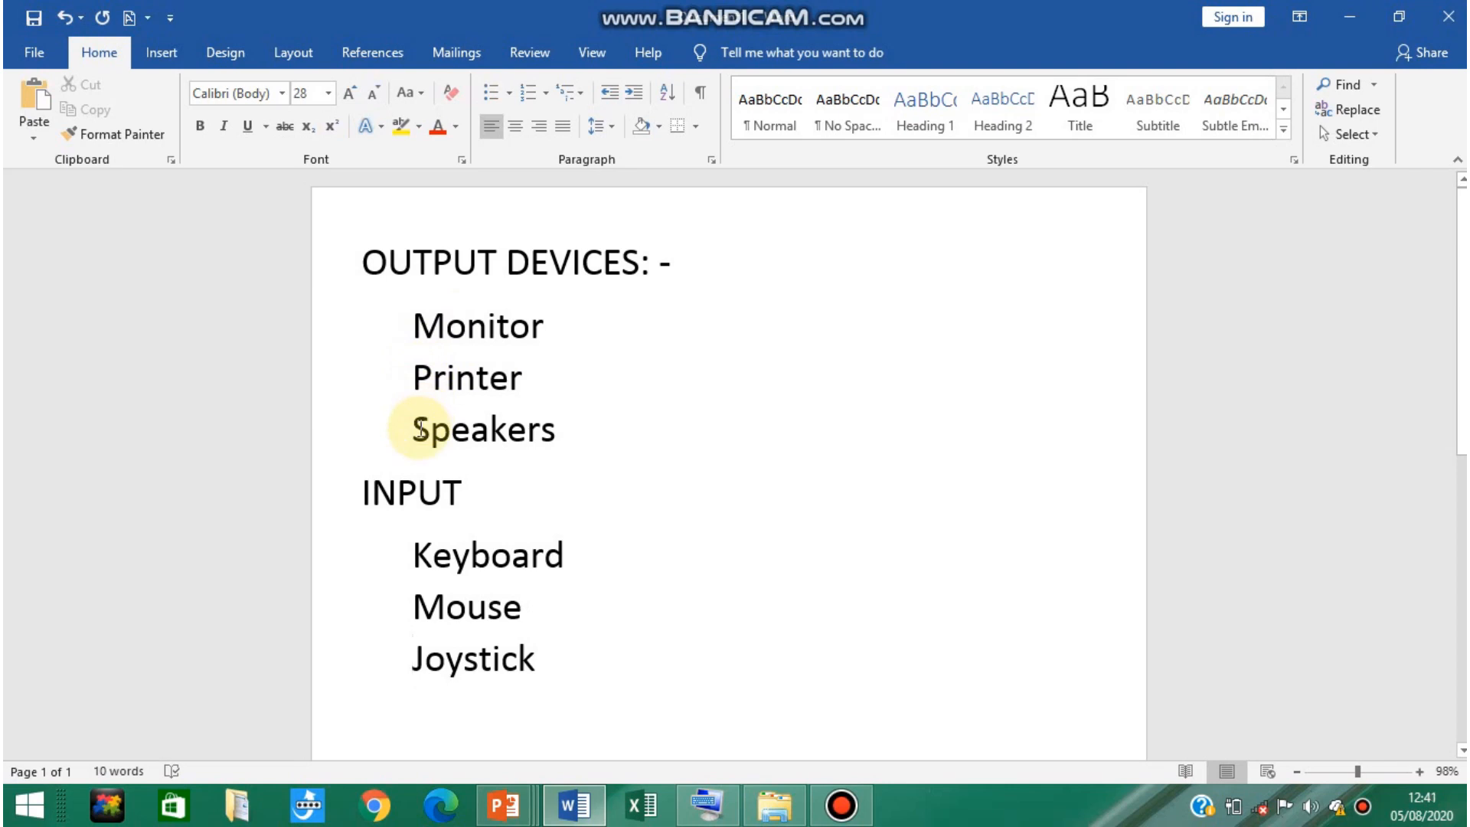
Step: Apply solid round bullets to the existing Monitor, Printer and Speakers lines
{"action": "left_click", "coordinate": [415, 314]}
{"action": "left_click_drag", "start_coordinate": [415, 313], "coordinate": [563, 443]}
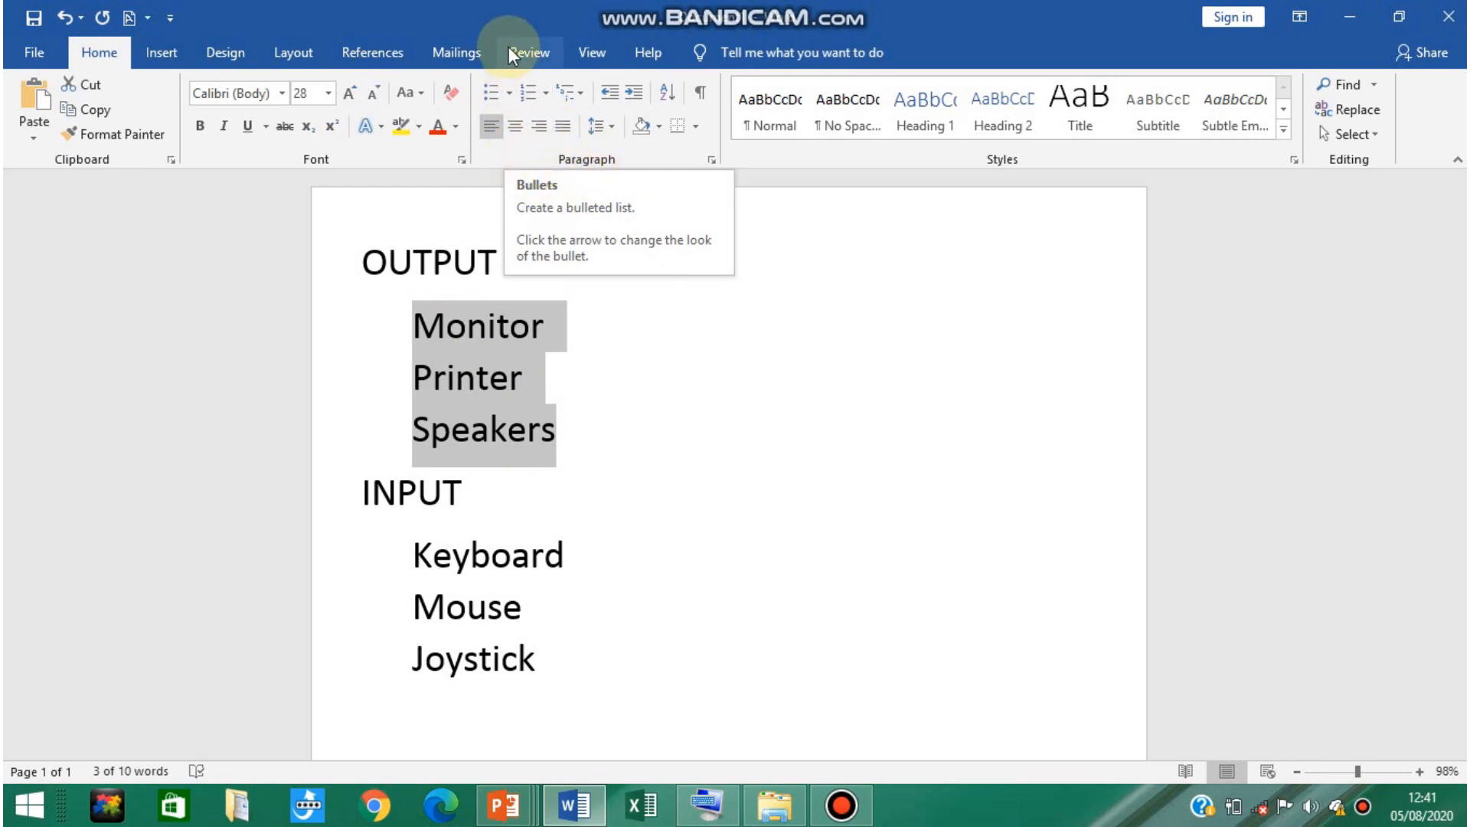
{"action": "left_click", "coordinate": [508, 94]}
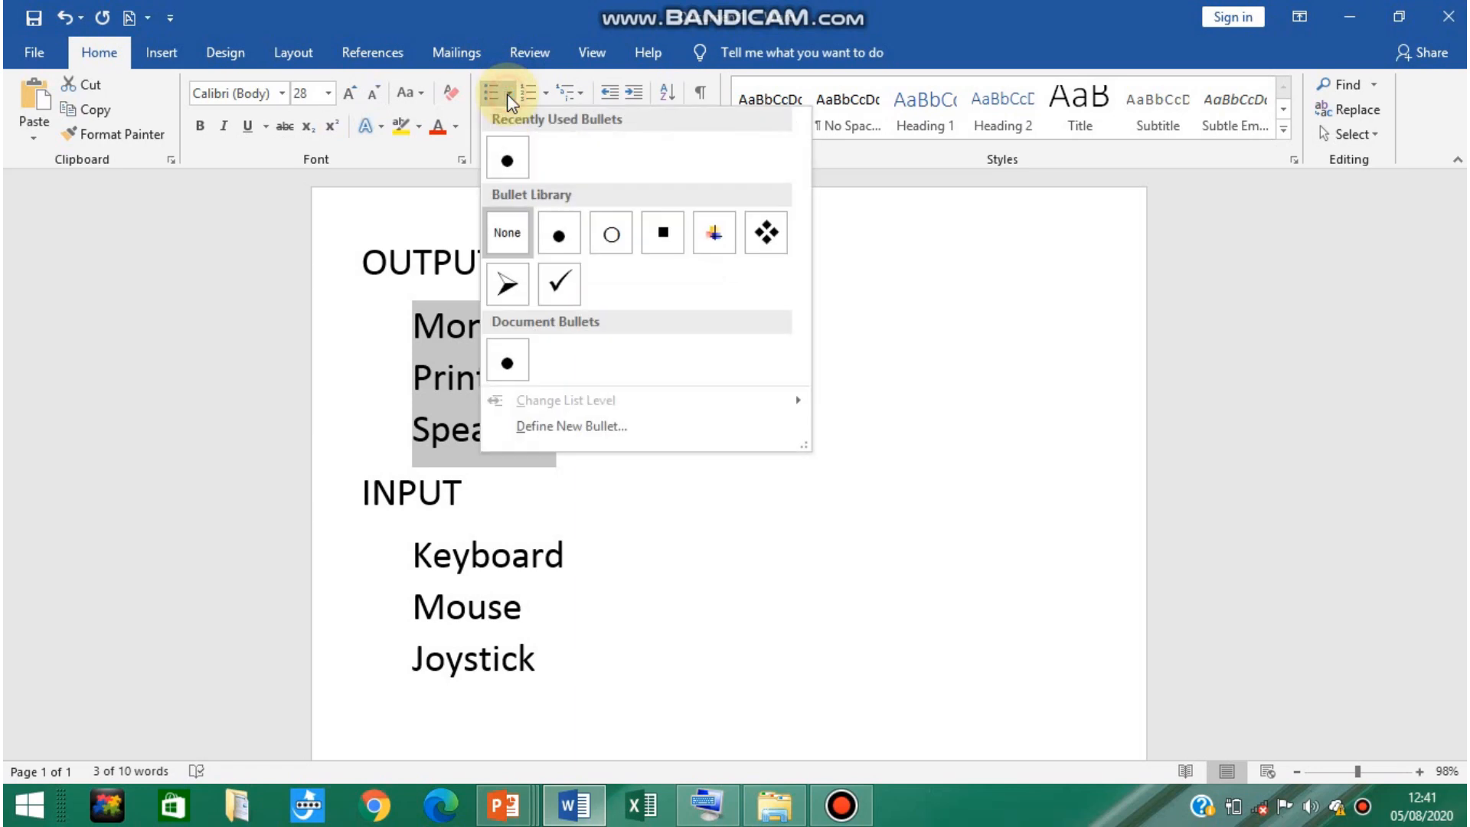
{"action": "left_click", "coordinate": [508, 161]}
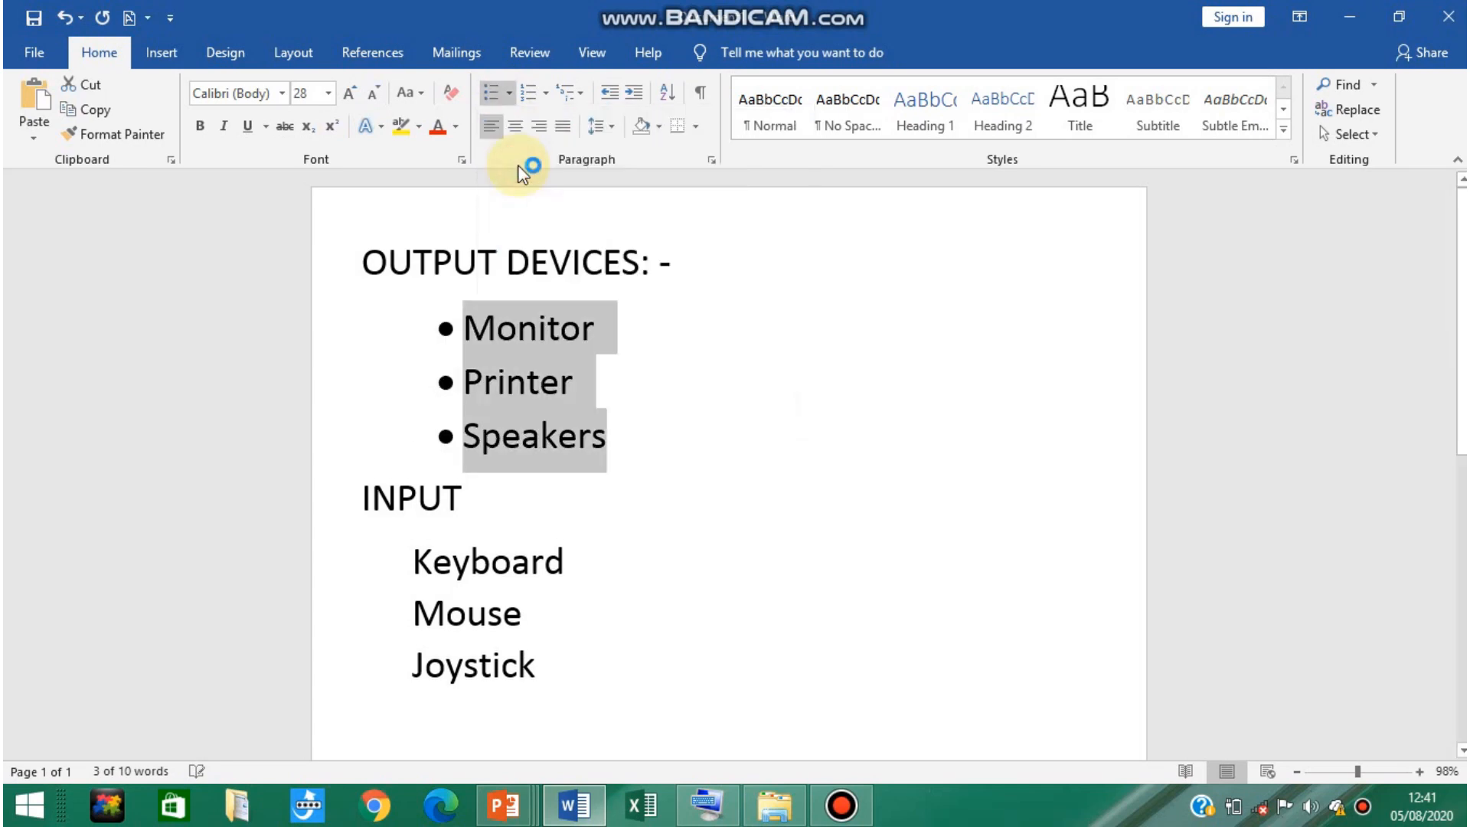
{"action": "left_click", "coordinate": [575, 434]}
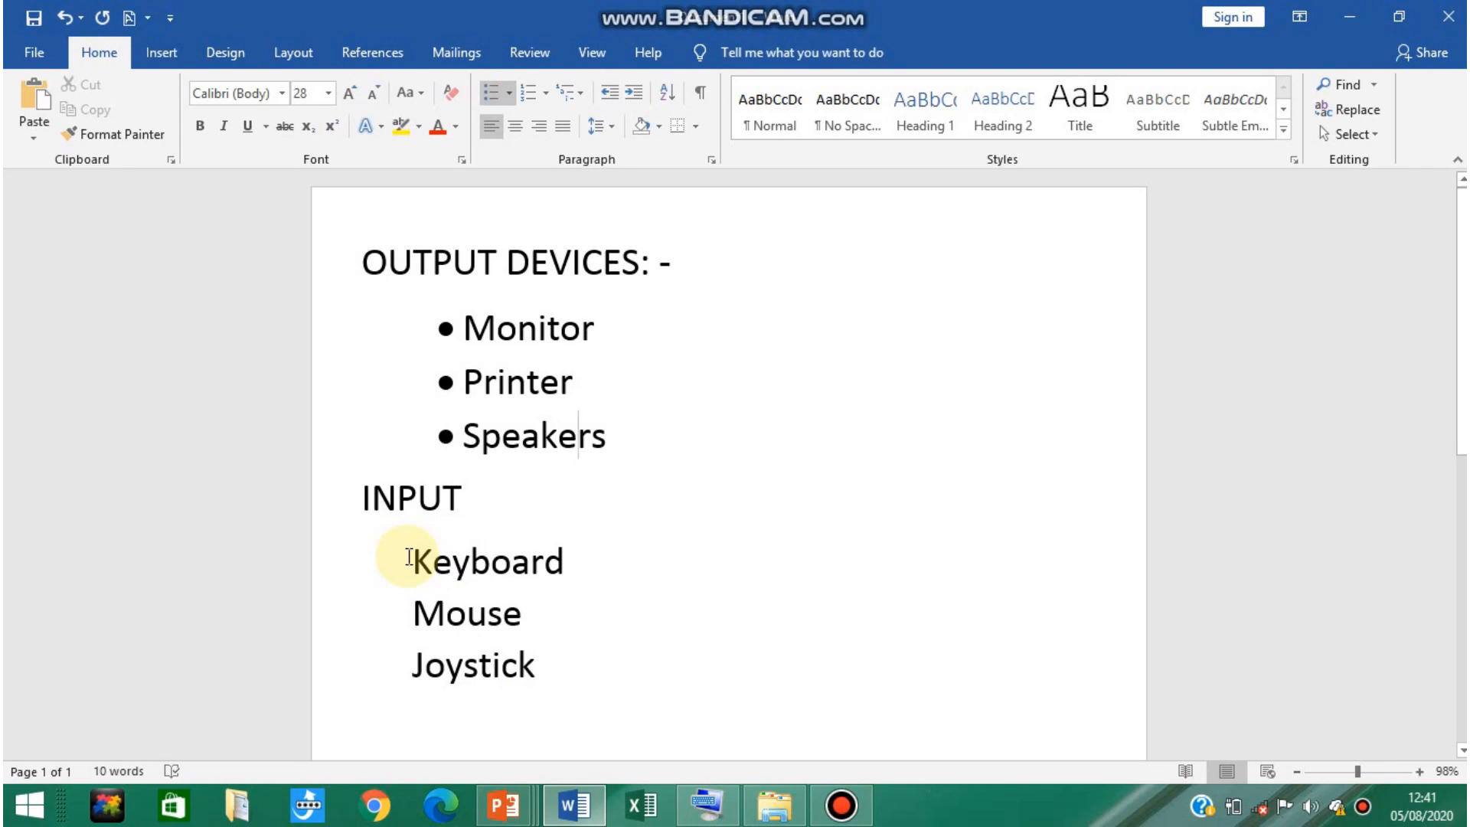
Step: Apply 1. 2. 3. numbering to the existing Keyboard, Mouse and Joystick lines
{"action": "left_click_drag", "start_coordinate": [408, 556], "coordinate": [543, 667]}
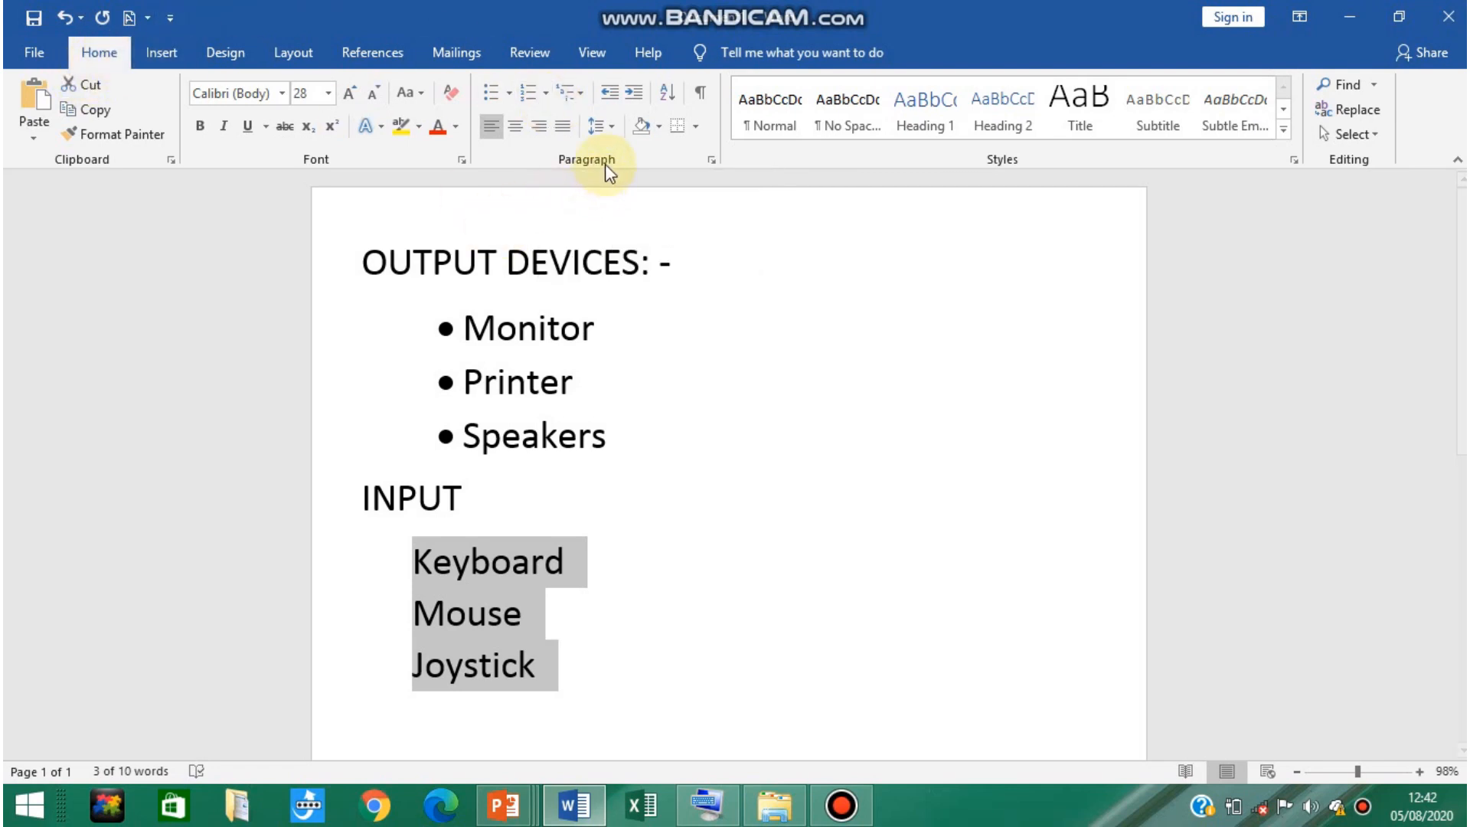
{"action": "left_click", "coordinate": [545, 99]}
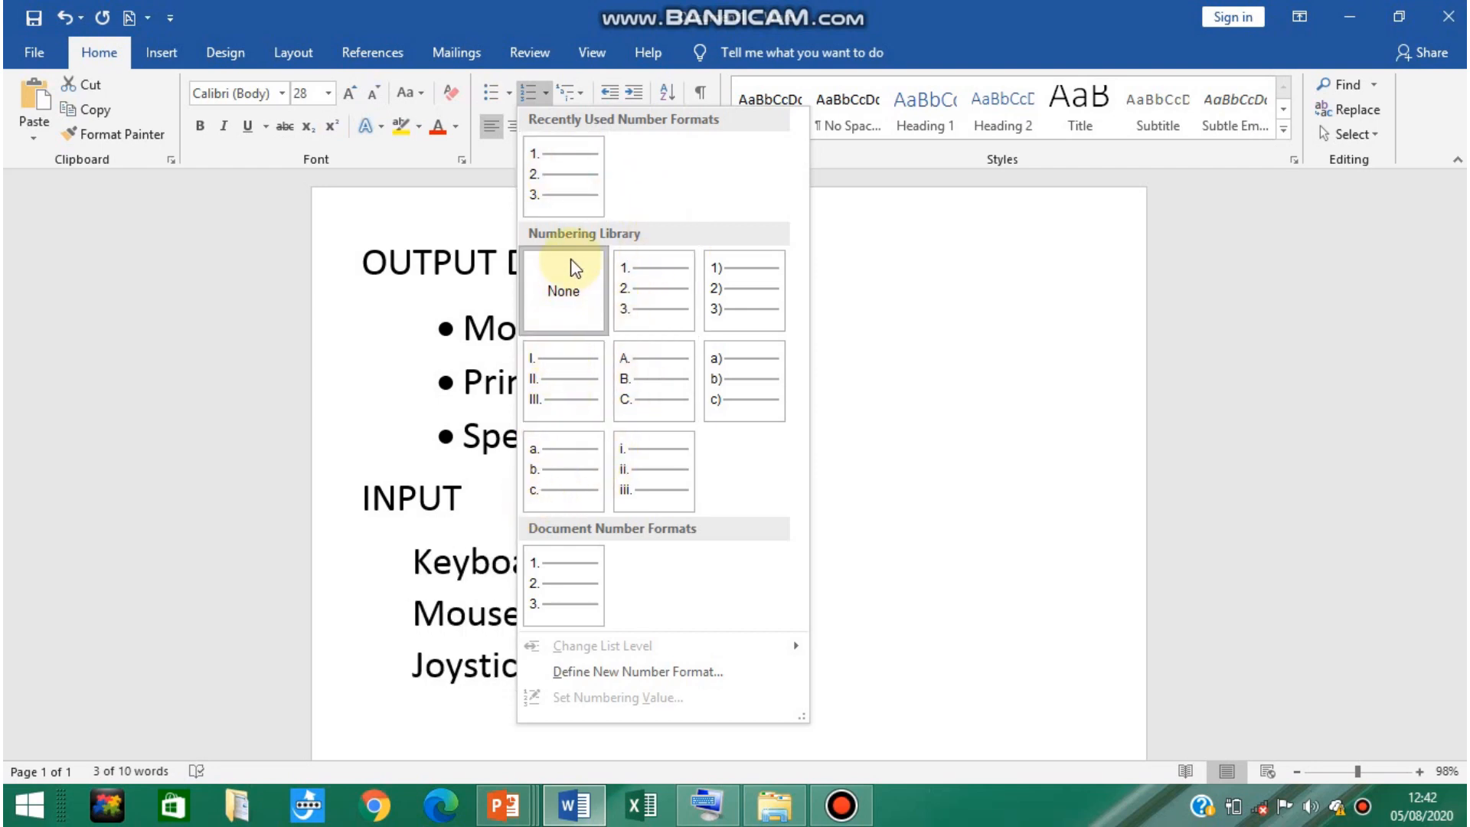
{"action": "left_click", "coordinate": [573, 203]}
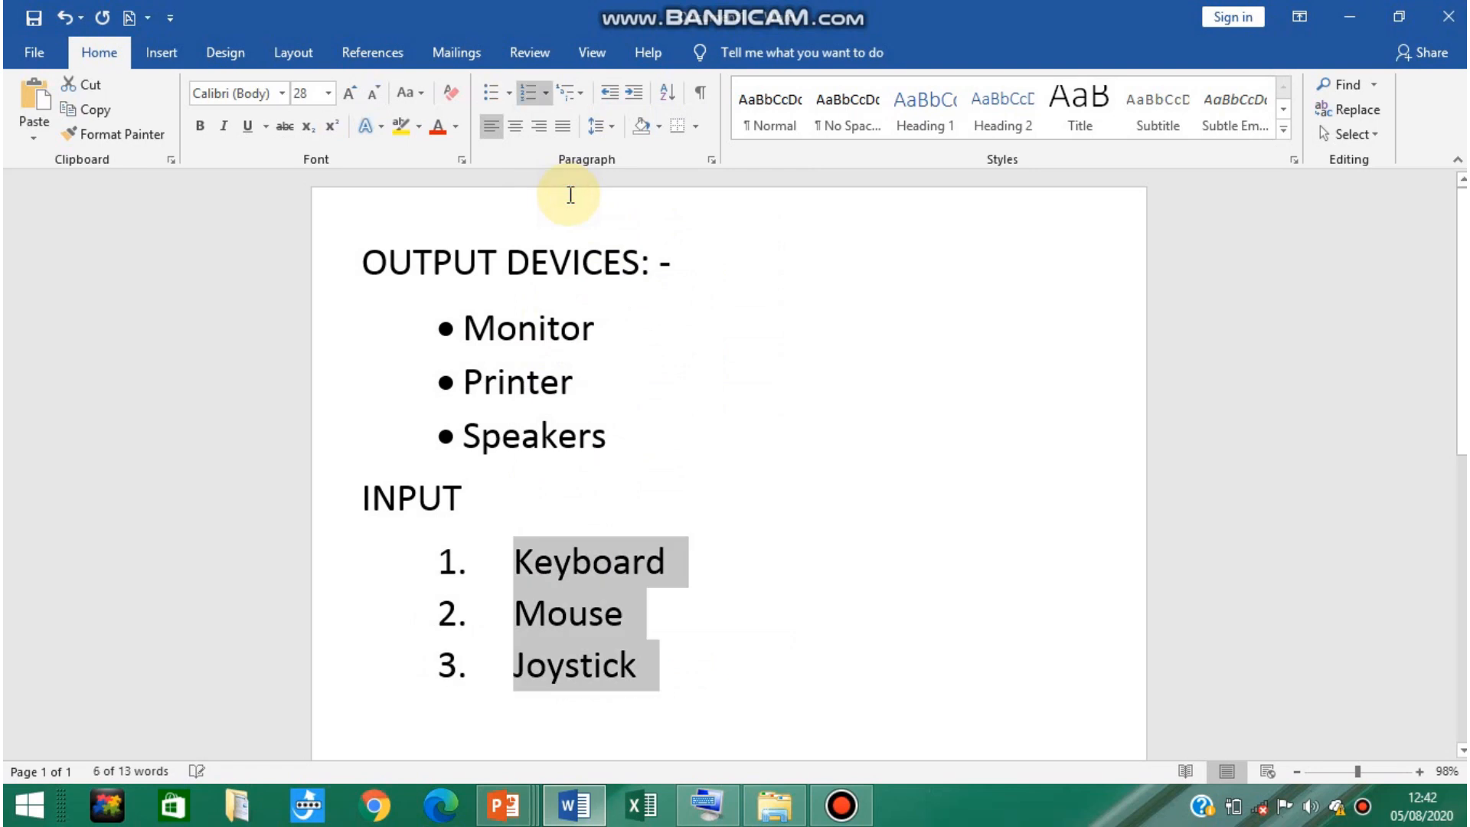
{"action": "left_click", "coordinate": [562, 591]}
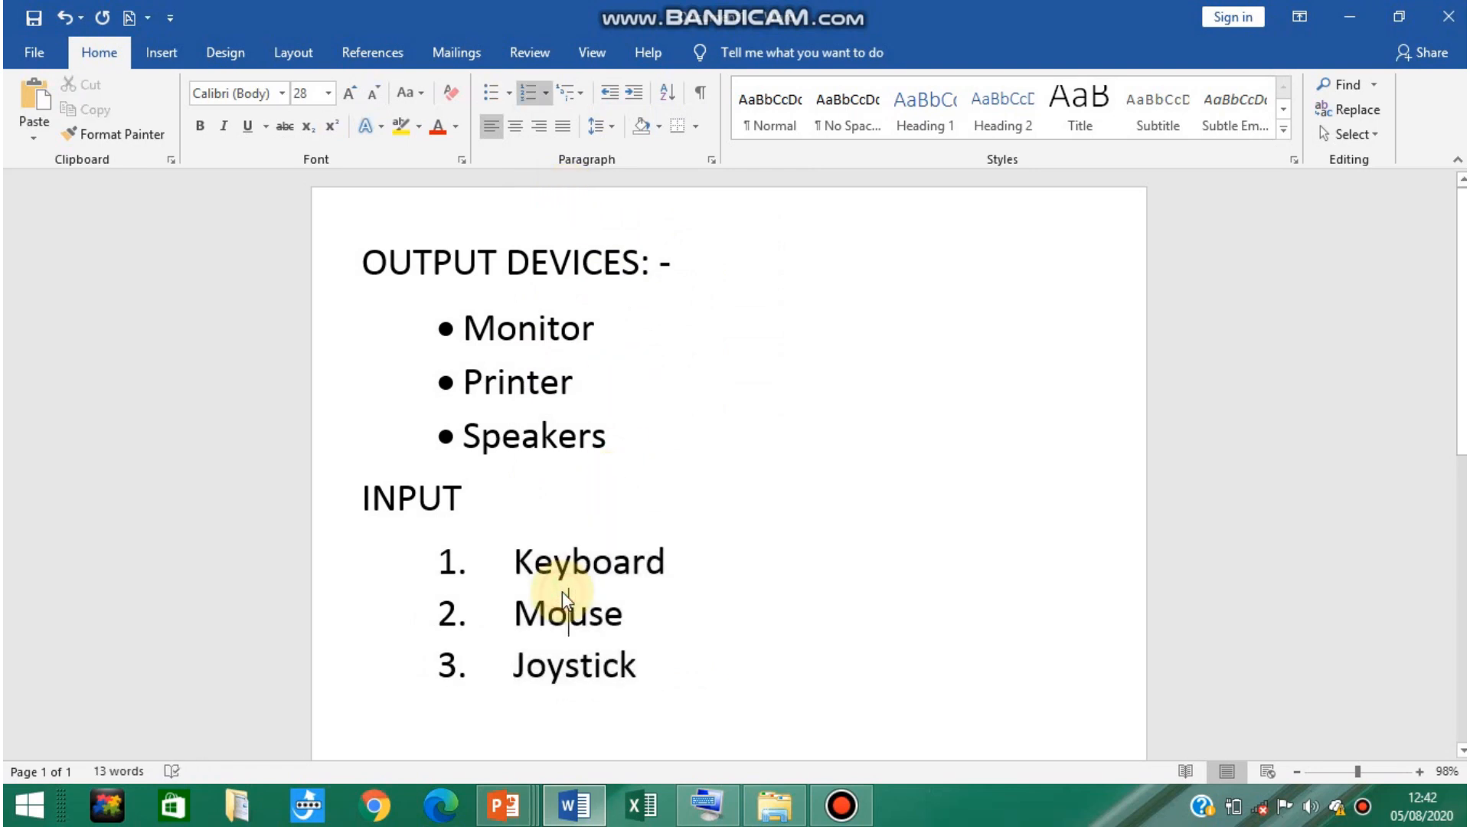